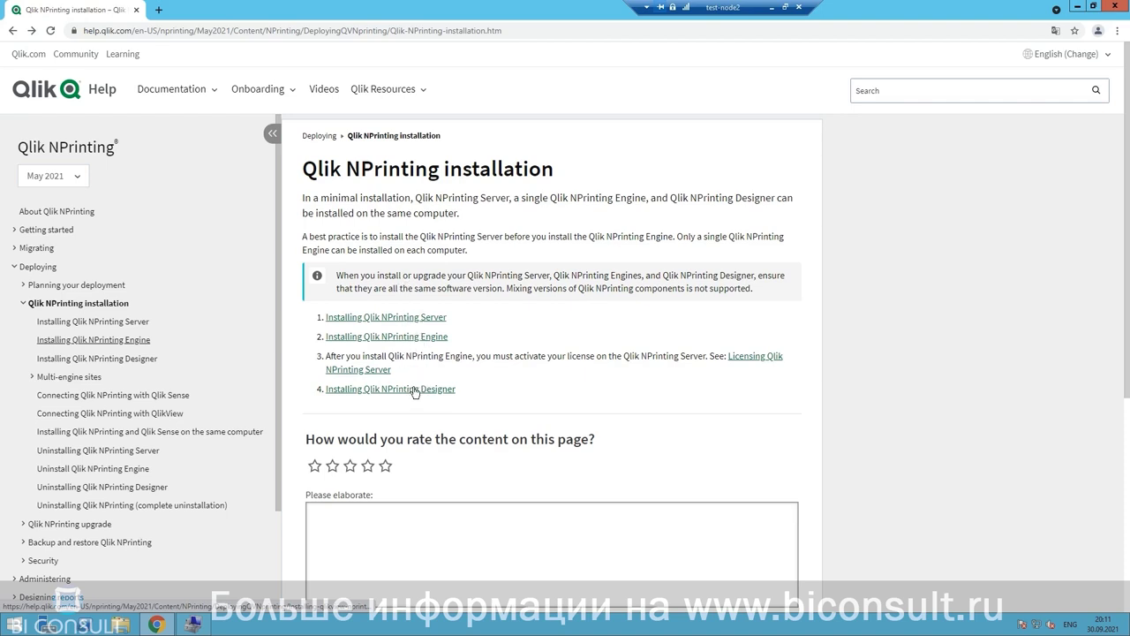
{"action": "left_click", "coordinate": [429, 319]}
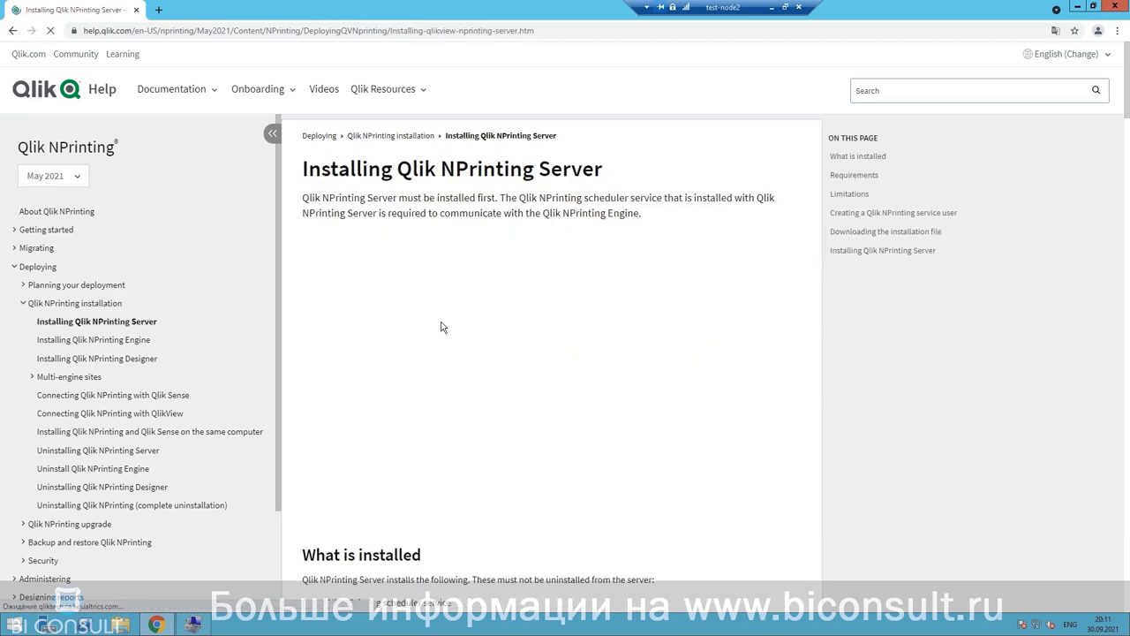
{"action": "scroll", "coordinate": [320, 186], "scroll_direction": "down", "scroll_amount": 6}
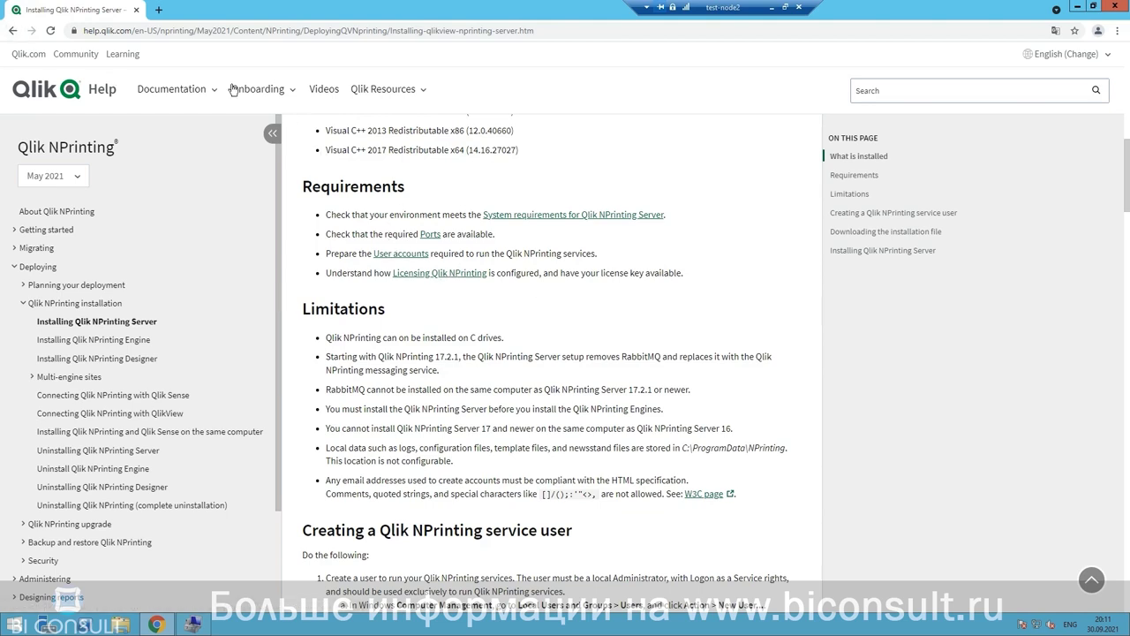
{"action": "left_click", "coordinate": [12, 31]}
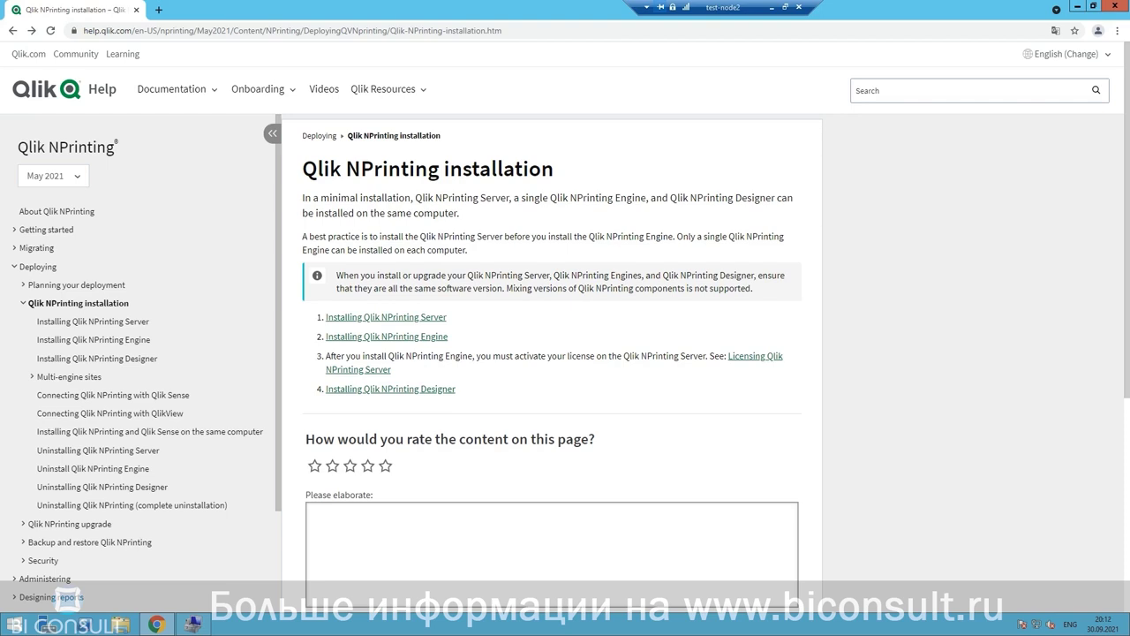
Step: Start a new local user with Nprinting as both user name and full name
{"action": "key", "text": "alt+Tab"}
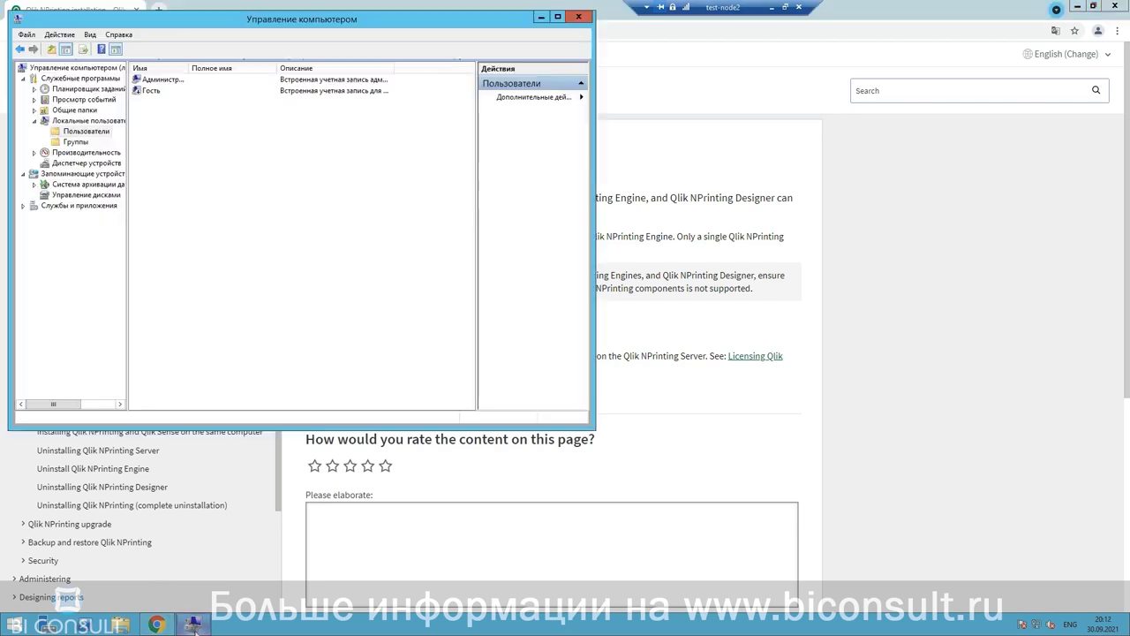
{"action": "right_click", "coordinate": [90, 136]}
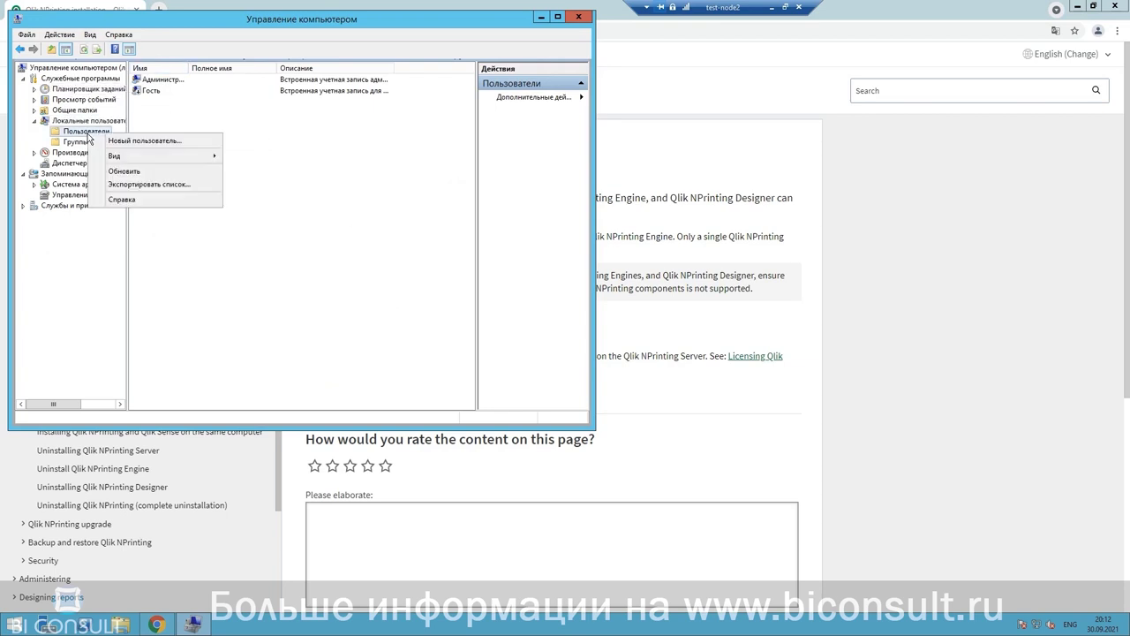
{"action": "left_click", "coordinate": [127, 143]}
{"action": "right_click", "coordinate": [302, 133]}
{"action": "left_click", "coordinate": [334, 184]}
{"action": "left_click", "coordinate": [288, 153]}
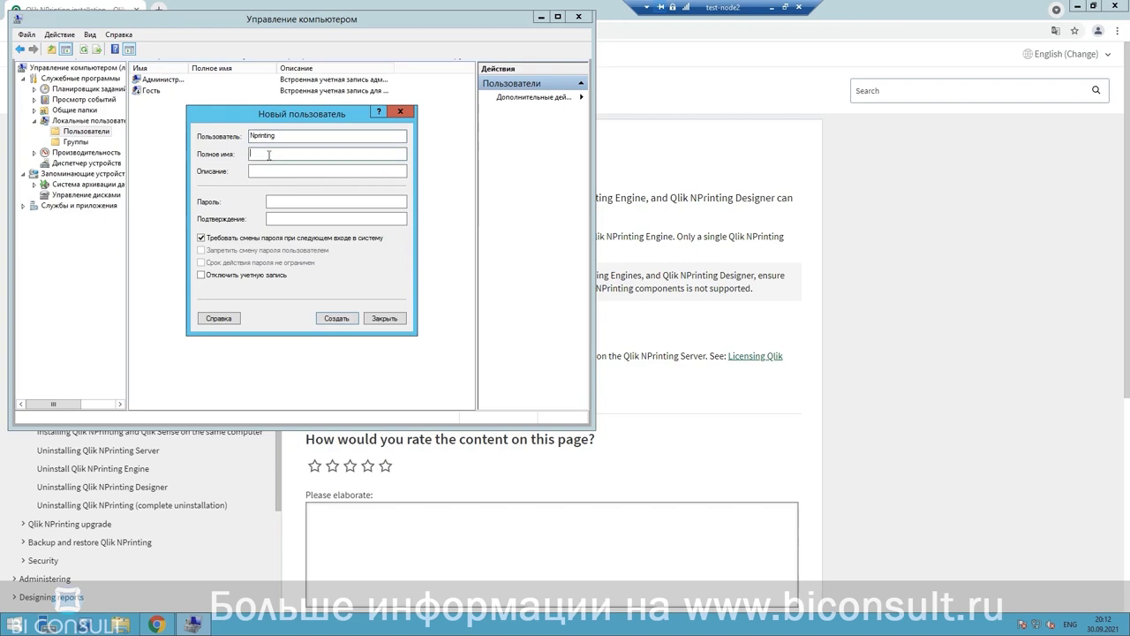
{"action": "right_click", "coordinate": [269, 157]}
{"action": "left_click", "coordinate": [303, 203]}
Step: Enter the account password and repeat it in the confirmation field
{"action": "left_click", "coordinate": [281, 207]}
{"action": "right_click", "coordinate": [280, 207]}
{"action": "left_click", "coordinate": [313, 248]}
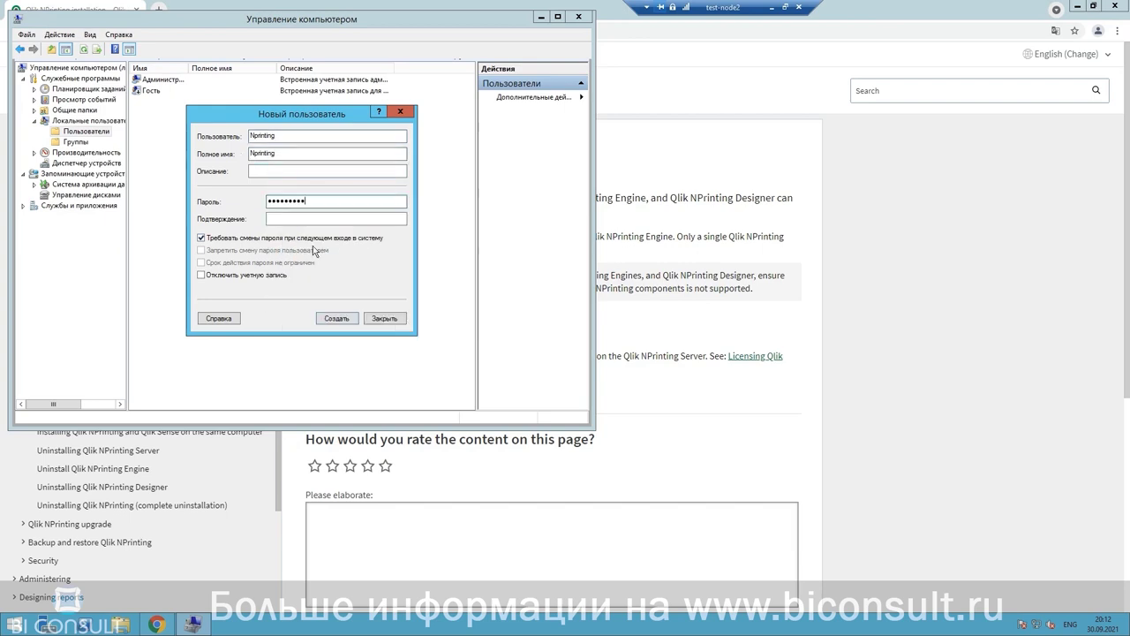
{"action": "type", "text": "123"}
{"action": "left_click", "coordinate": [288, 219]}
{"action": "right_click", "coordinate": [288, 220]}
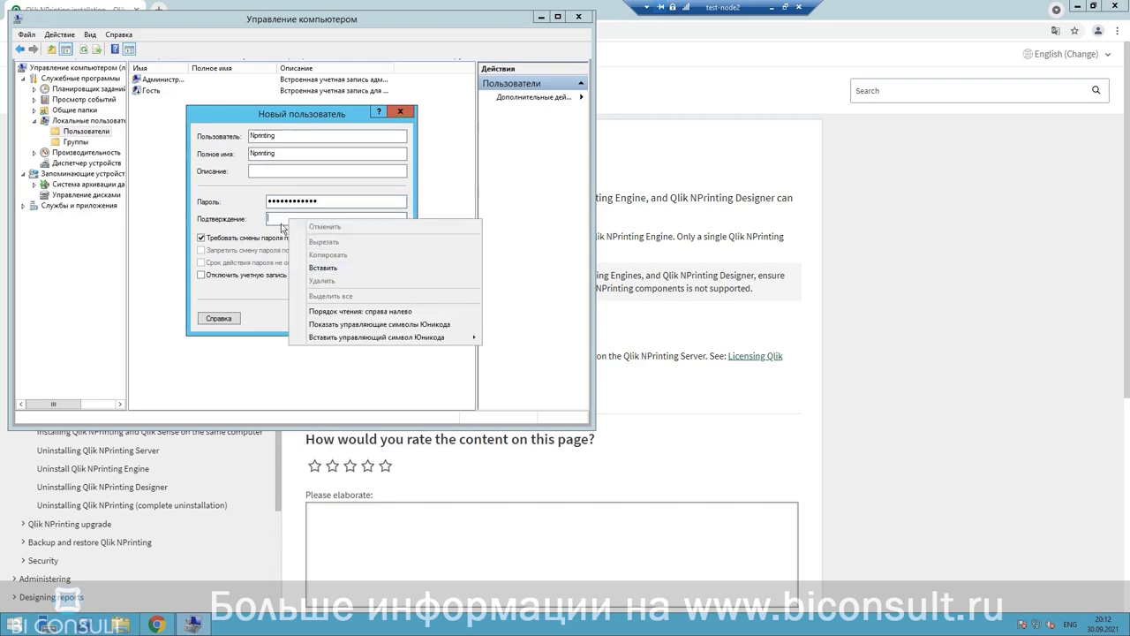
{"action": "left_click", "coordinate": [281, 219]}
{"action": "key", "text": "ctrl+v"}
{"action": "type", "text": "123"}
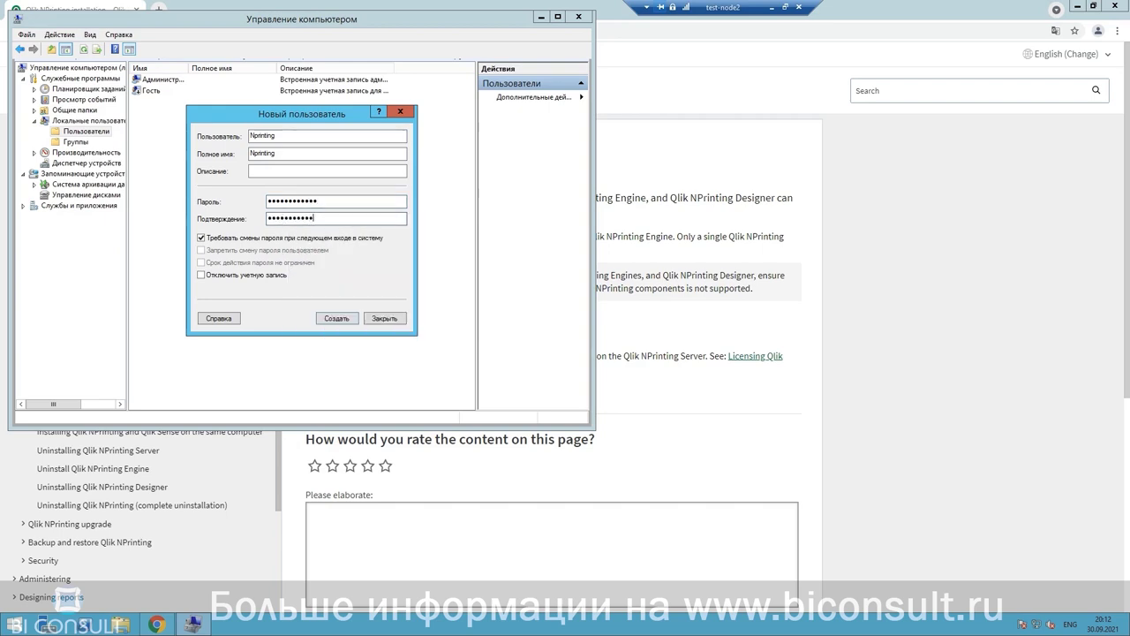
Step: Turn off the forced password change, set the password to never expire, and create the user
{"action": "left_click", "coordinate": [202, 239]}
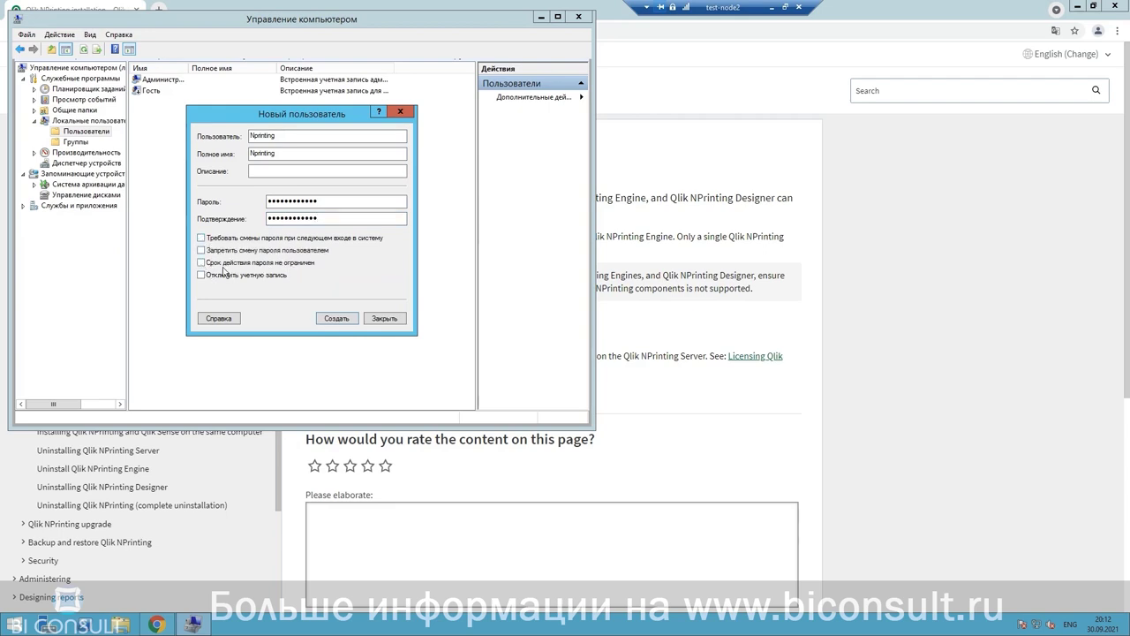
{"action": "left_click", "coordinate": [201, 262]}
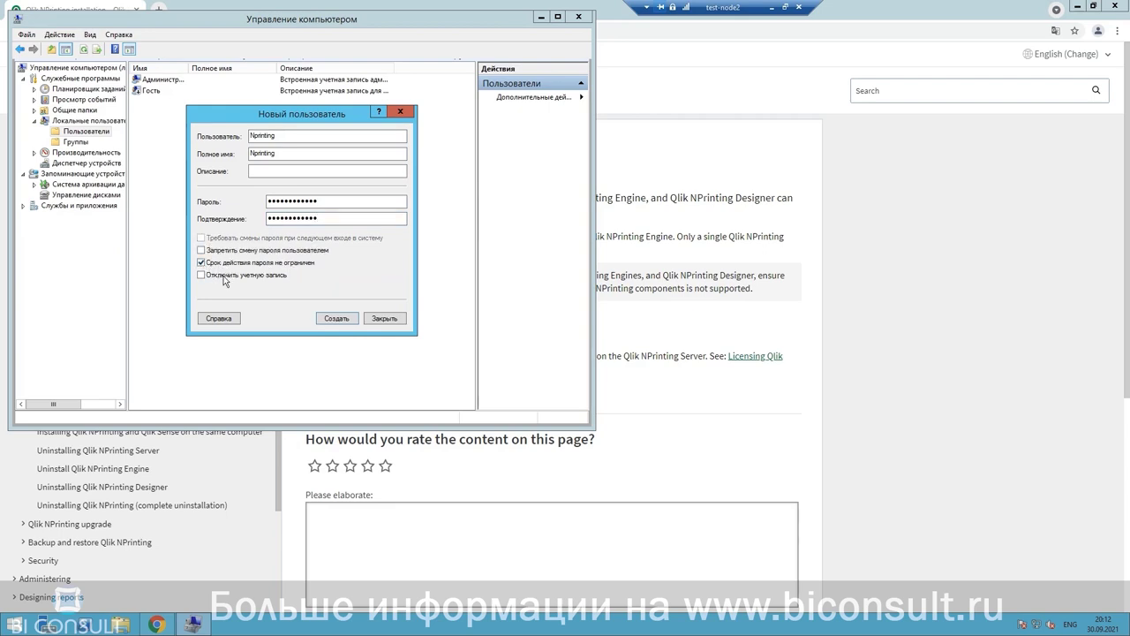
{"action": "left_click", "coordinate": [335, 320]}
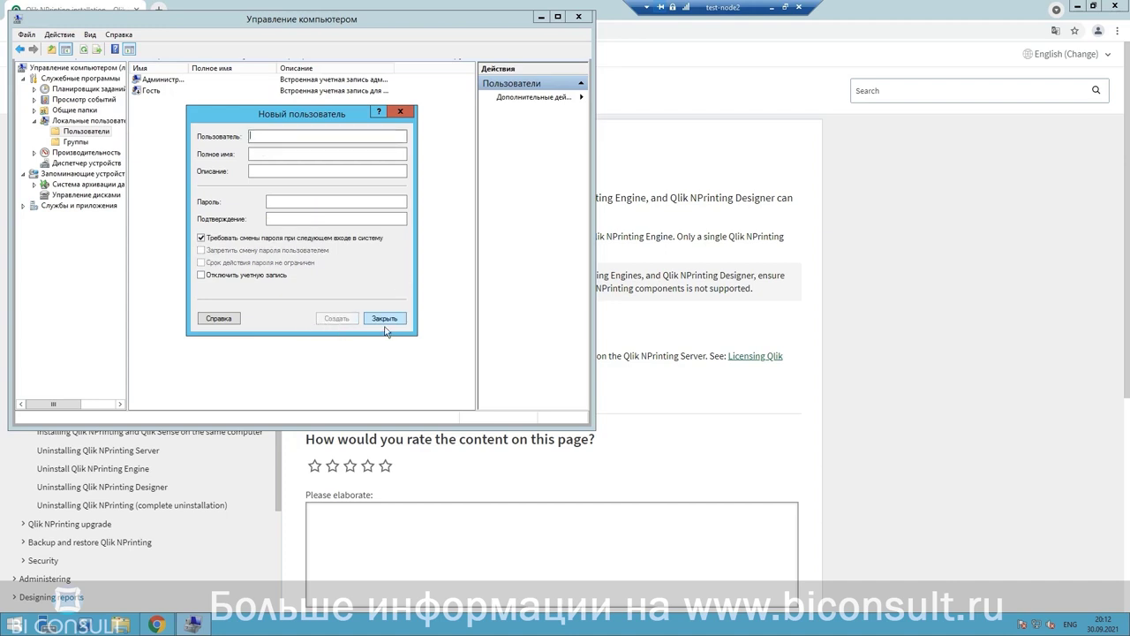
{"action": "left_click", "coordinate": [384, 319]}
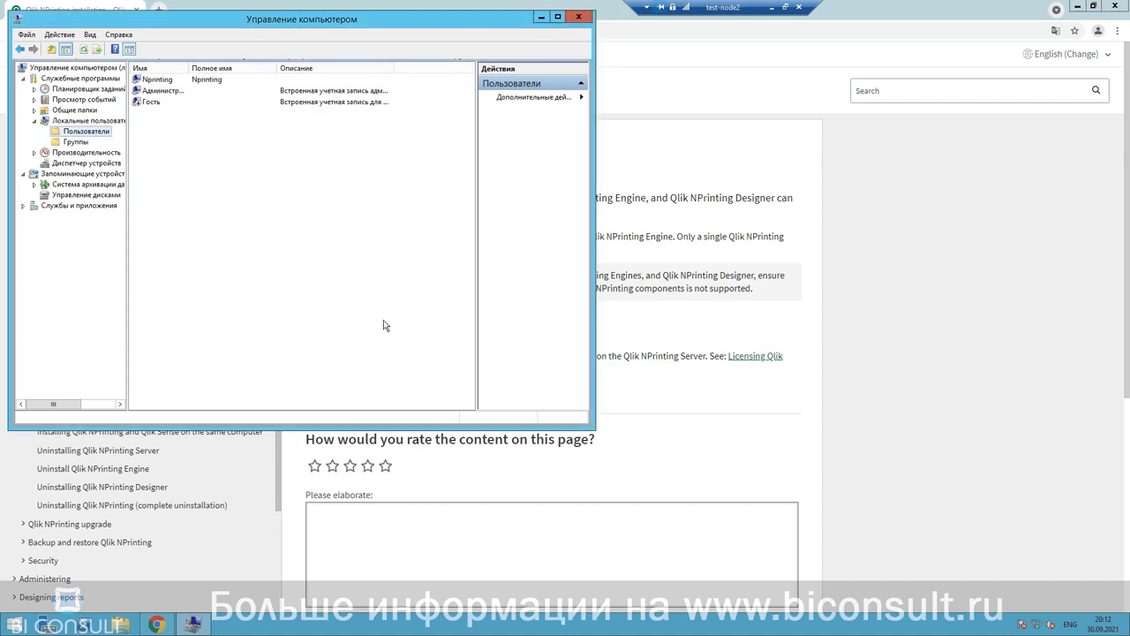
{"action": "left_click", "coordinate": [75, 142]}
Step: Begin adding a member to the Administrators group, with the lookup location set to TEST-NODE2
{"action": "double_click", "coordinate": [184, 91]}
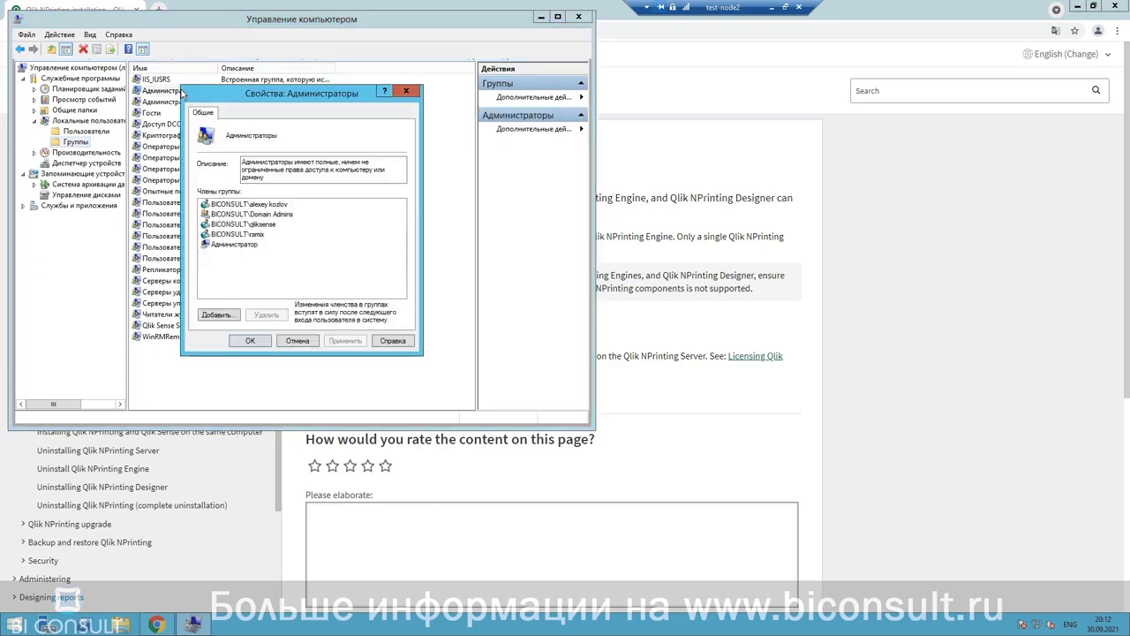
{"action": "left_click", "coordinate": [231, 315]}
{"action": "type", "text": "Nprinting"}
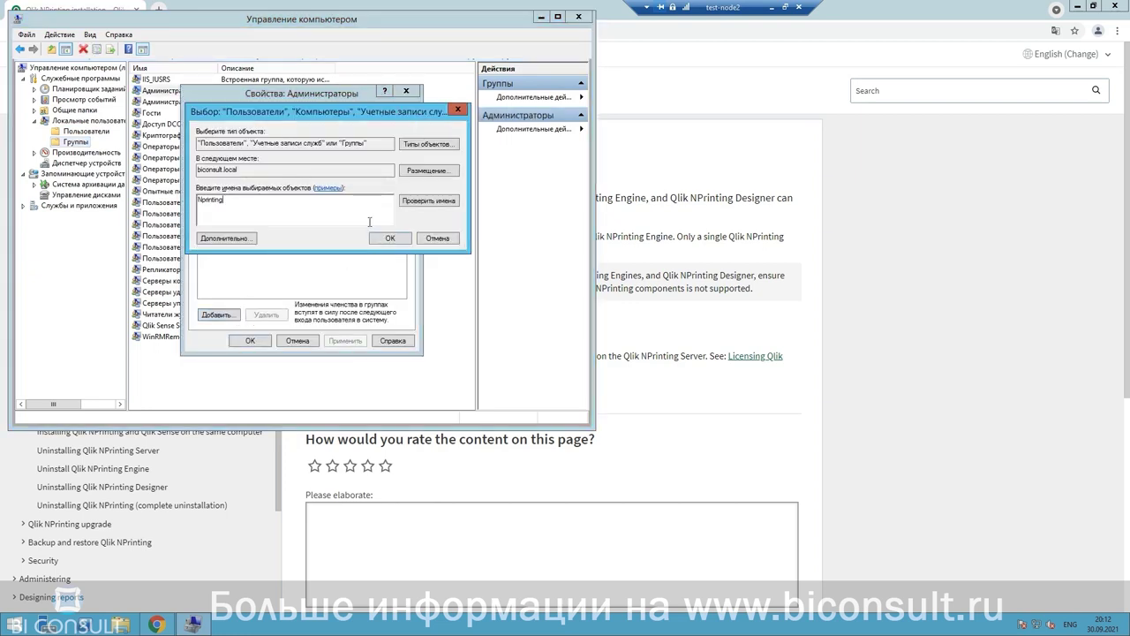
{"action": "left_click", "coordinate": [416, 201]}
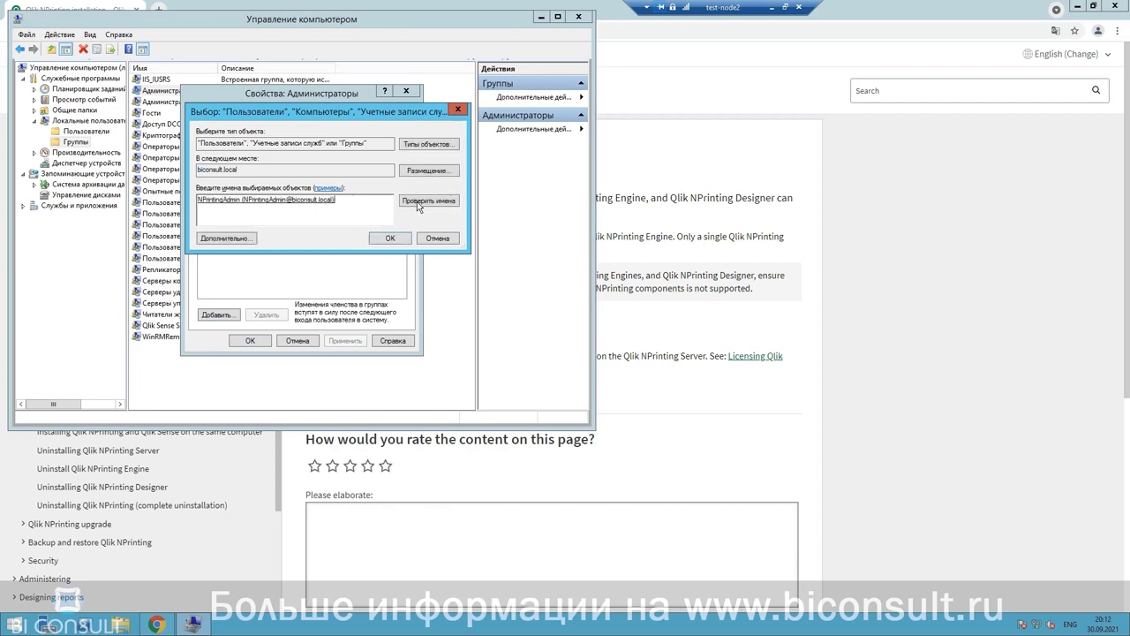
{"action": "left_click", "coordinate": [427, 171]}
{"action": "left_click", "coordinate": [252, 180]}
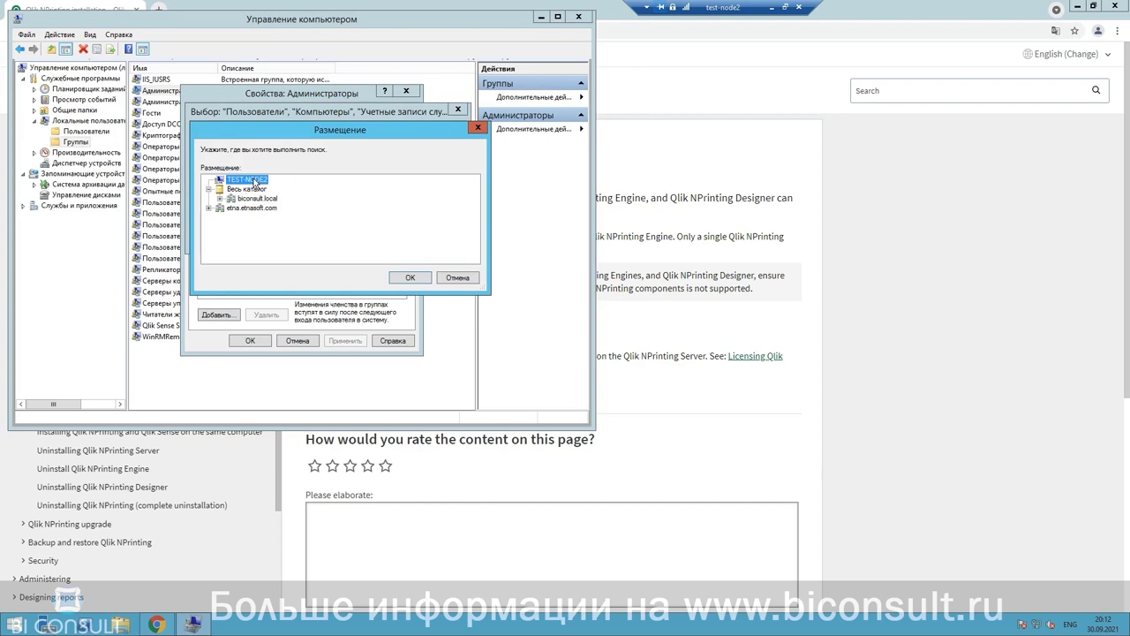
{"action": "left_click", "coordinate": [410, 277]}
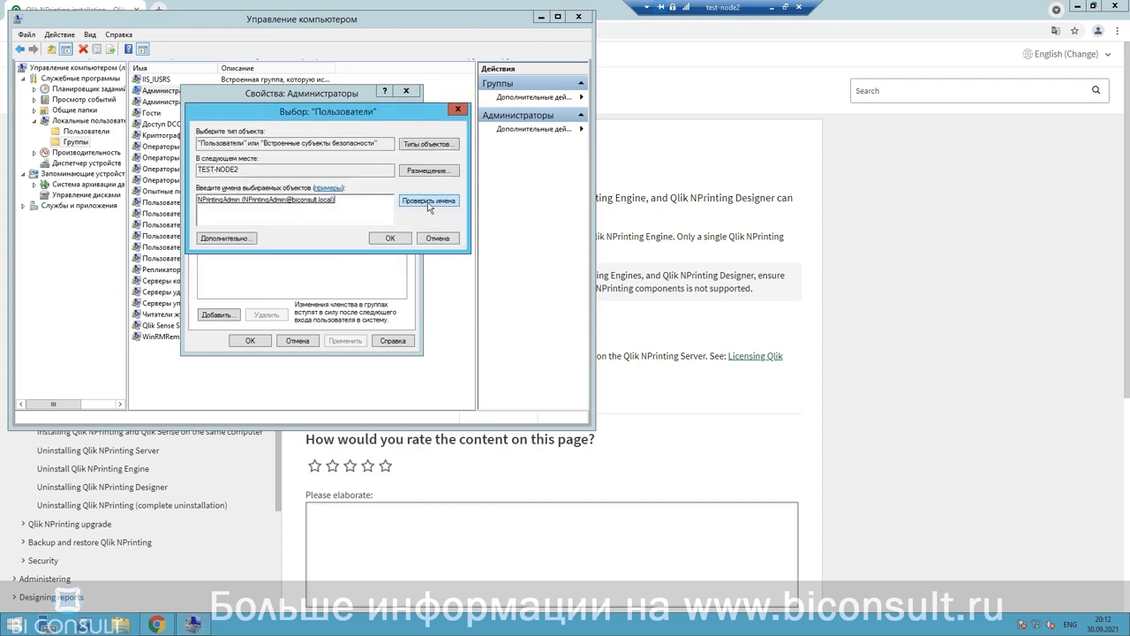
Step: Resolve Nprinting to the local account and save it as an Administrators member
{"action": "left_click_drag", "start_coordinate": [368, 201], "coordinate": [196, 201]}
{"action": "type", "text": "Nprinting"}
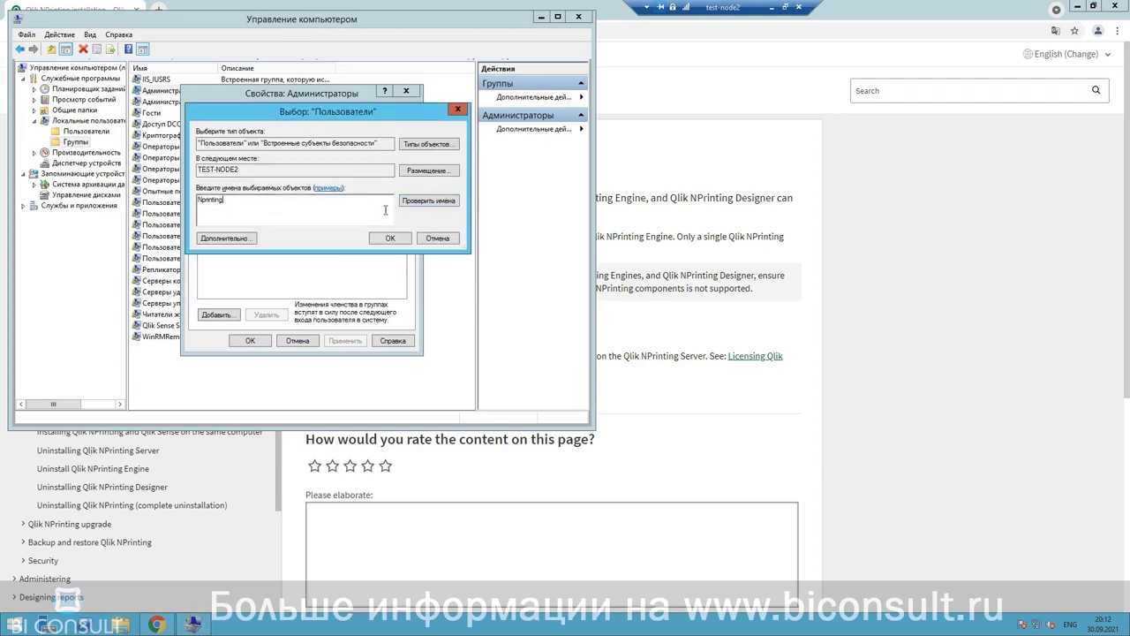
{"action": "left_click", "coordinate": [417, 201]}
{"action": "left_click", "coordinate": [386, 238]}
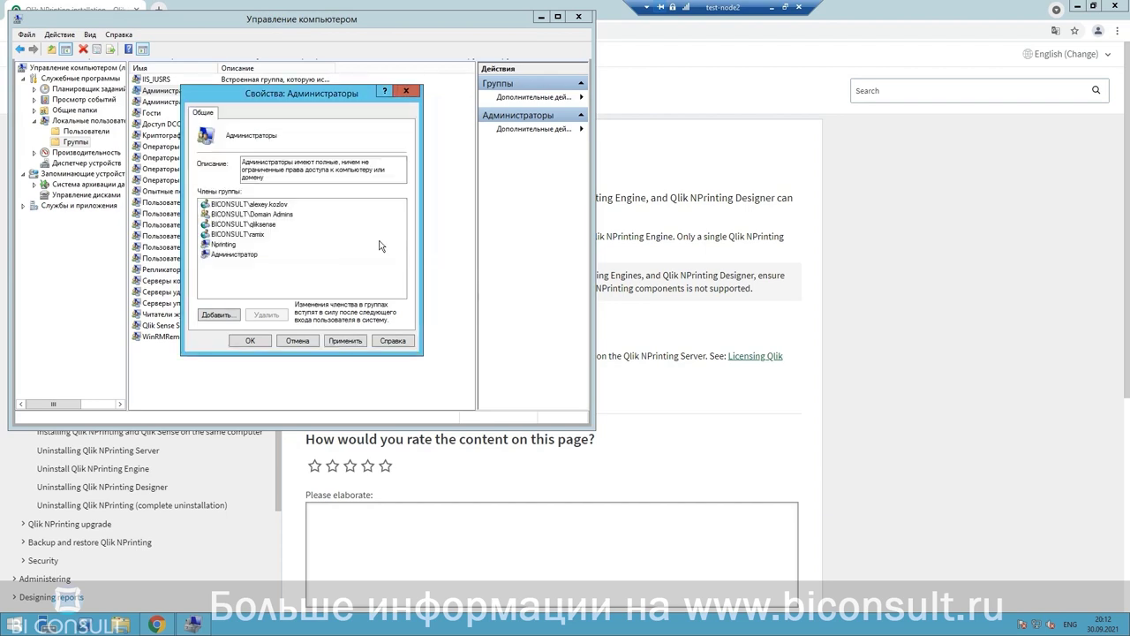
{"action": "left_click", "coordinate": [250, 341]}
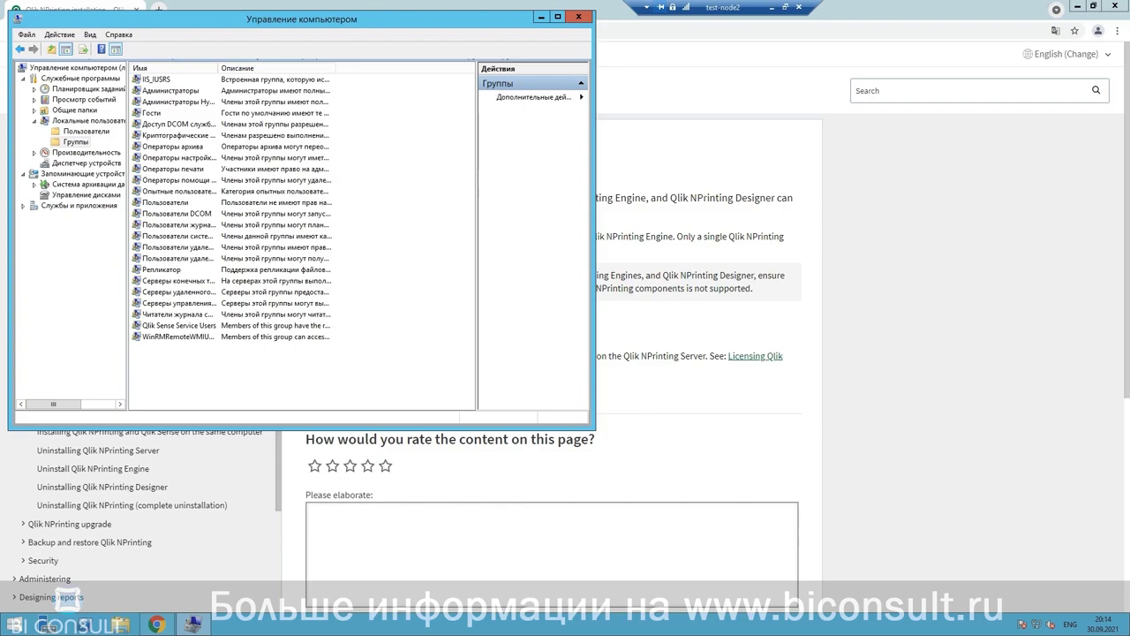
Step: Launch the Local Group Policy Editor with gpedit.msc from Start search
{"action": "left_click", "coordinate": [16, 625]}
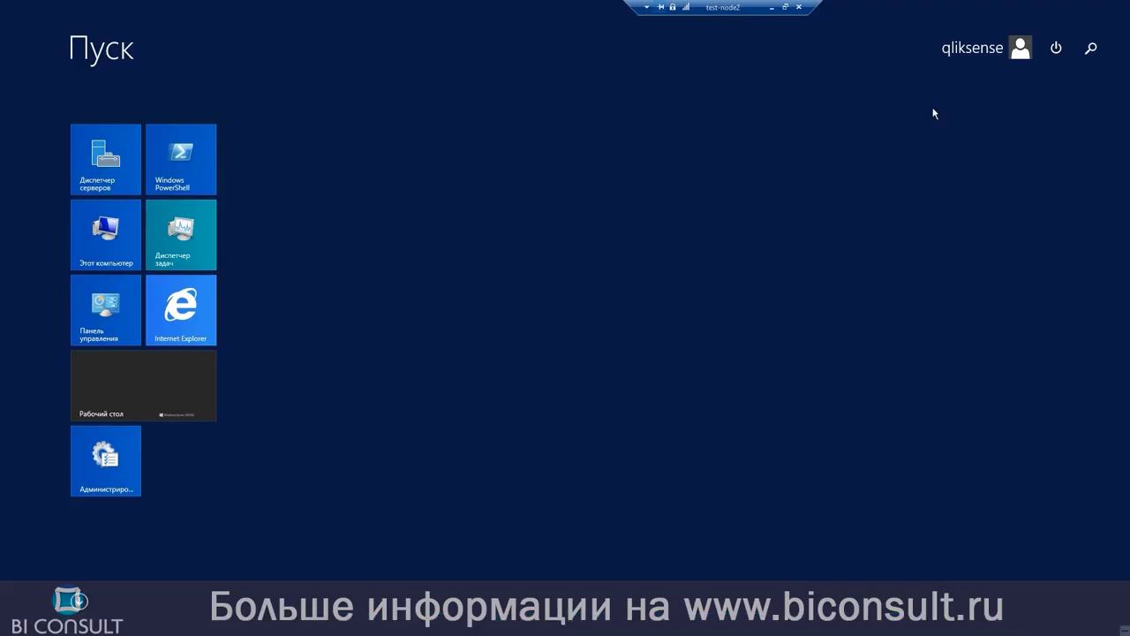
{"action": "left_click", "coordinate": [1092, 48]}
{"action": "type", "text": "gpedit.msc"}
{"action": "left_click", "coordinate": [1064, 118]}
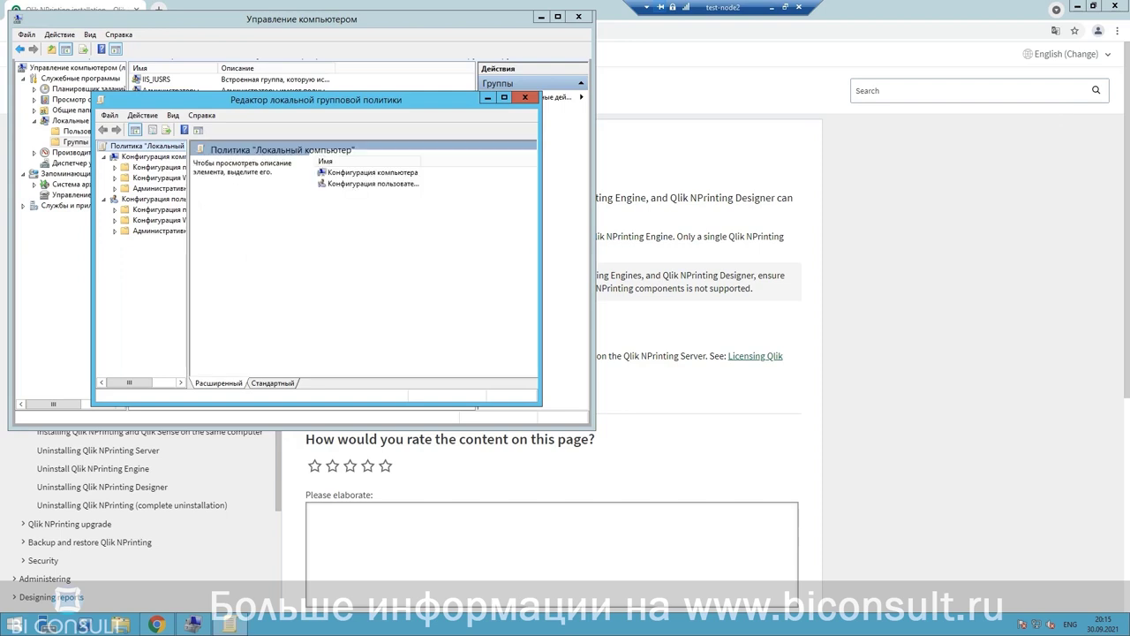
Step: Expand Windows Settings > Security Settings > Local Policies and show User Rights Assignment
{"action": "left_click_drag", "start_coordinate": [187, 194], "coordinate": [302, 202]}
{"action": "left_click", "coordinate": [173, 180]}
{"action": "left_click", "coordinate": [114, 178]}
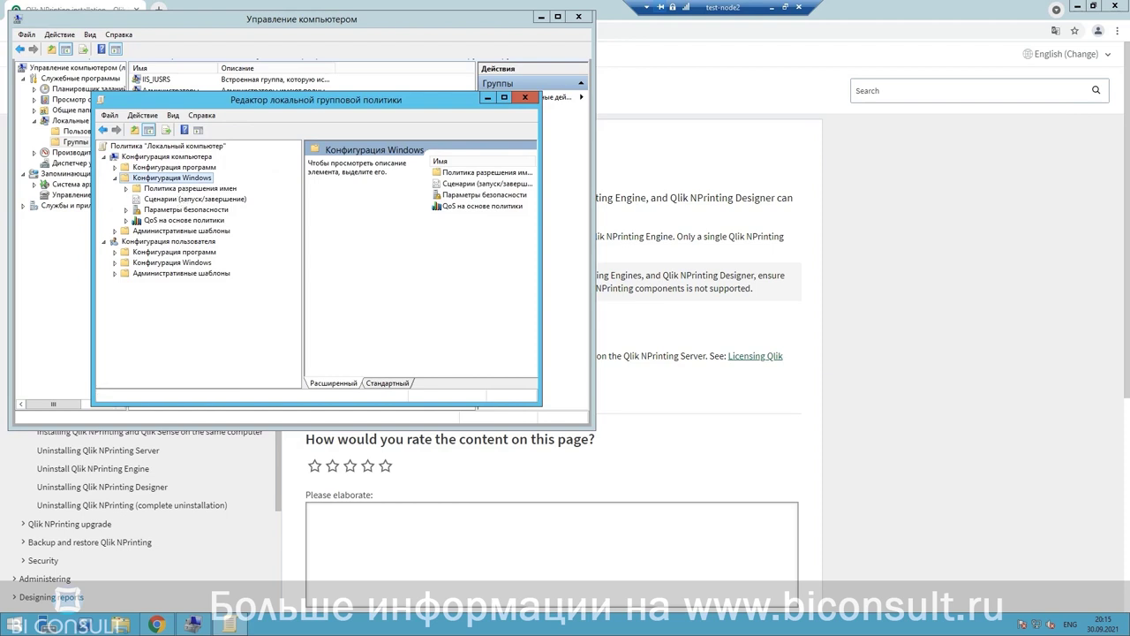
{"action": "left_click", "coordinate": [125, 209]}
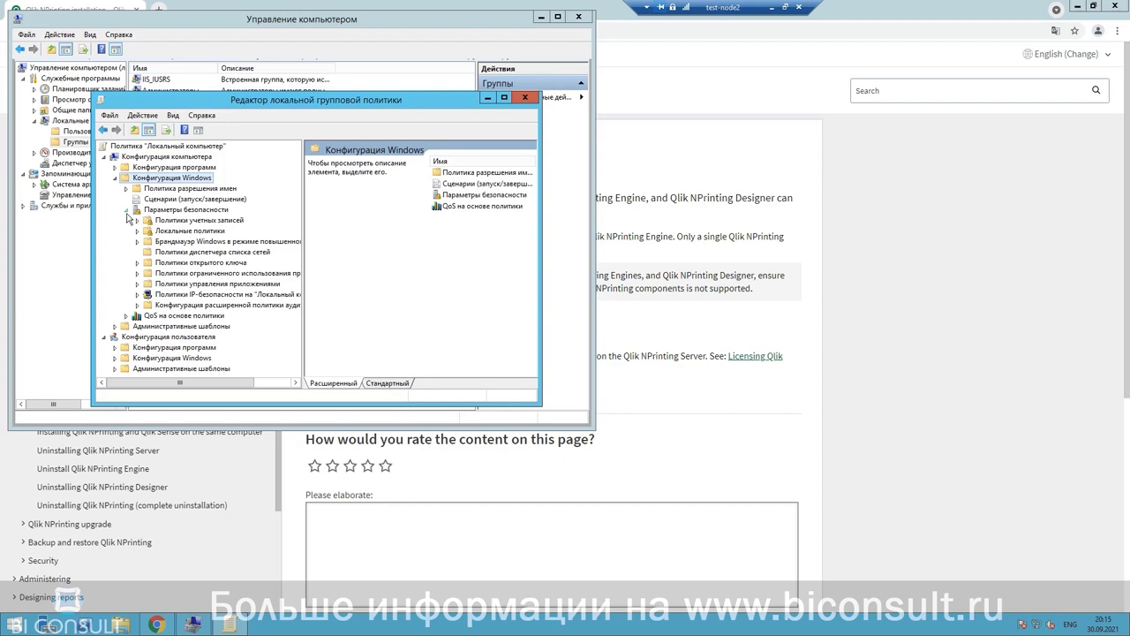
{"action": "left_click", "coordinate": [137, 231]}
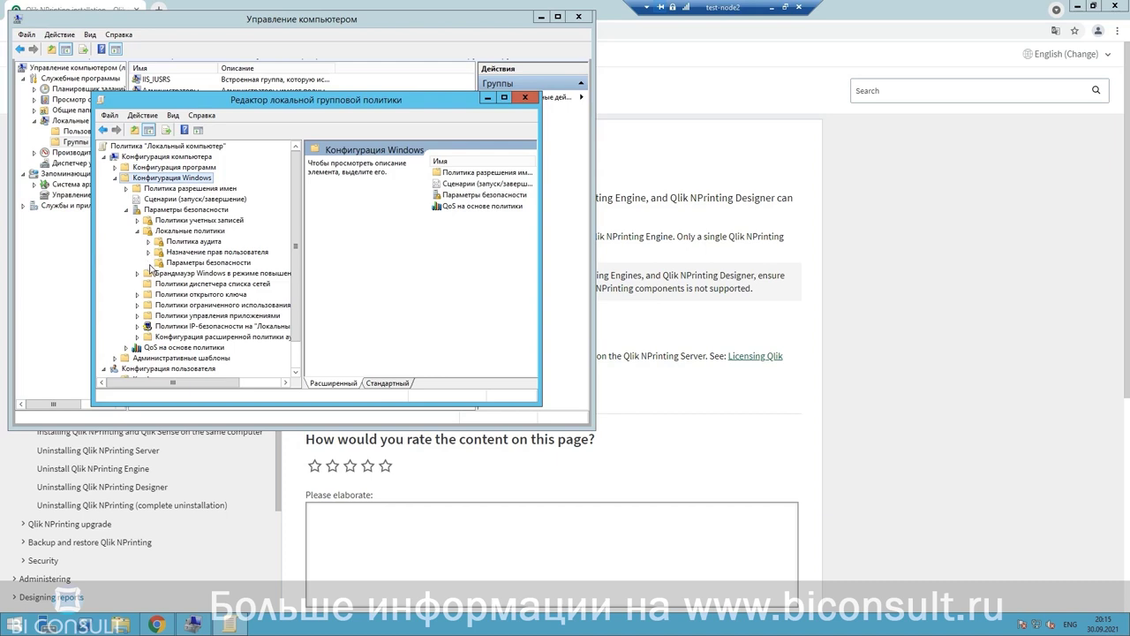
{"action": "left_click", "coordinate": [149, 252]}
{"action": "left_click", "coordinate": [215, 254]}
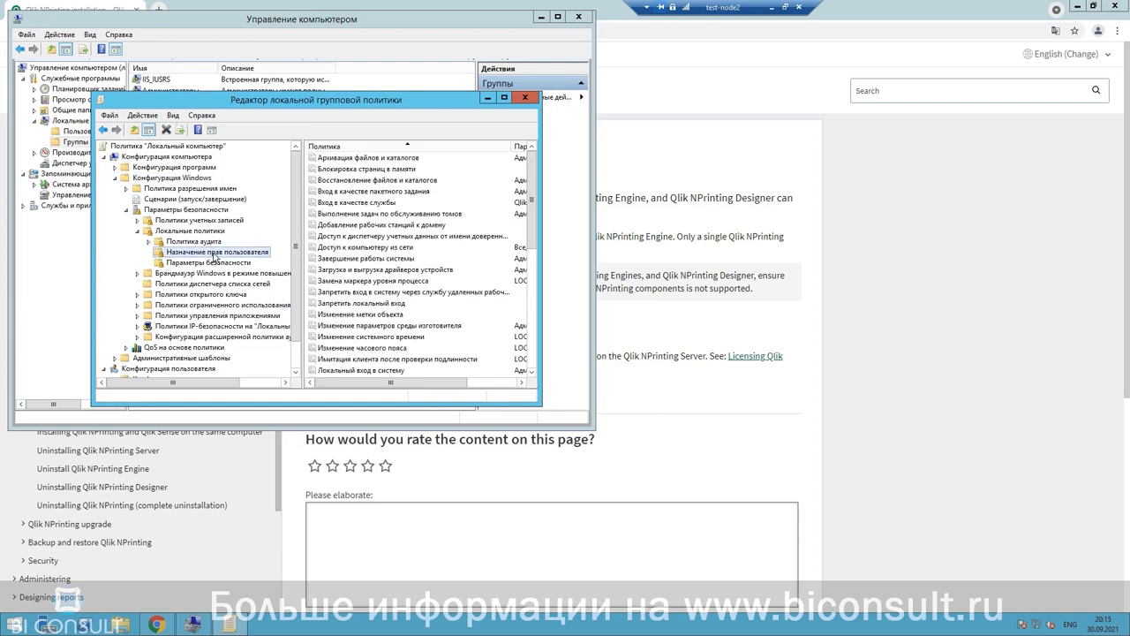
Step: Begin adding an account to the Log on as a service policy, searching on TEST-NODE2
{"action": "double_click", "coordinate": [384, 204]}
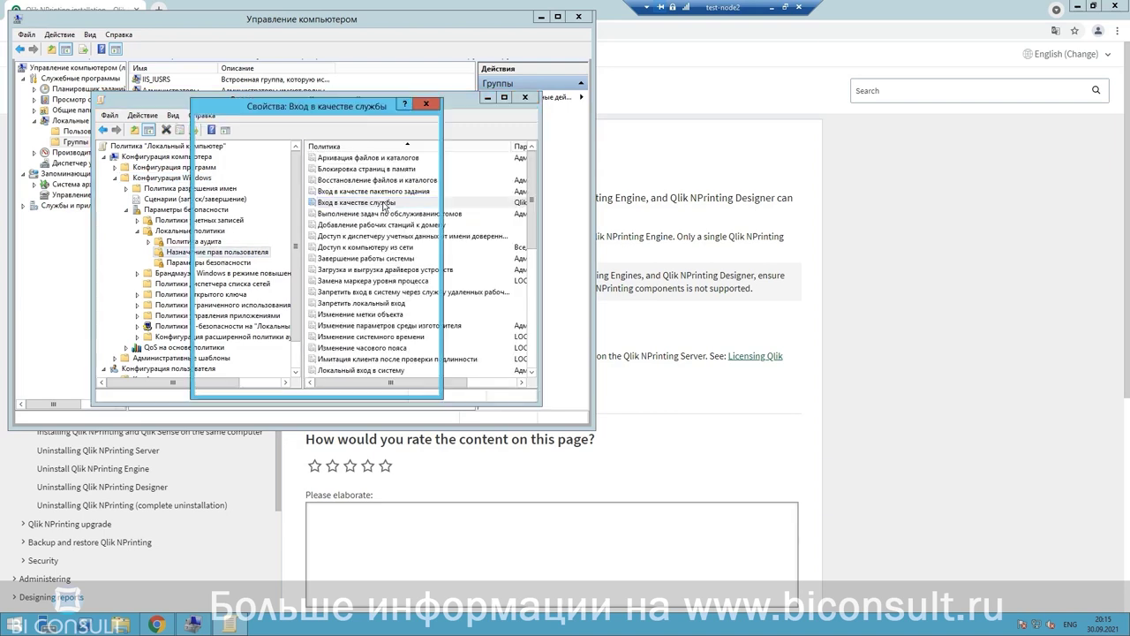
{"action": "left_click", "coordinate": [298, 296]}
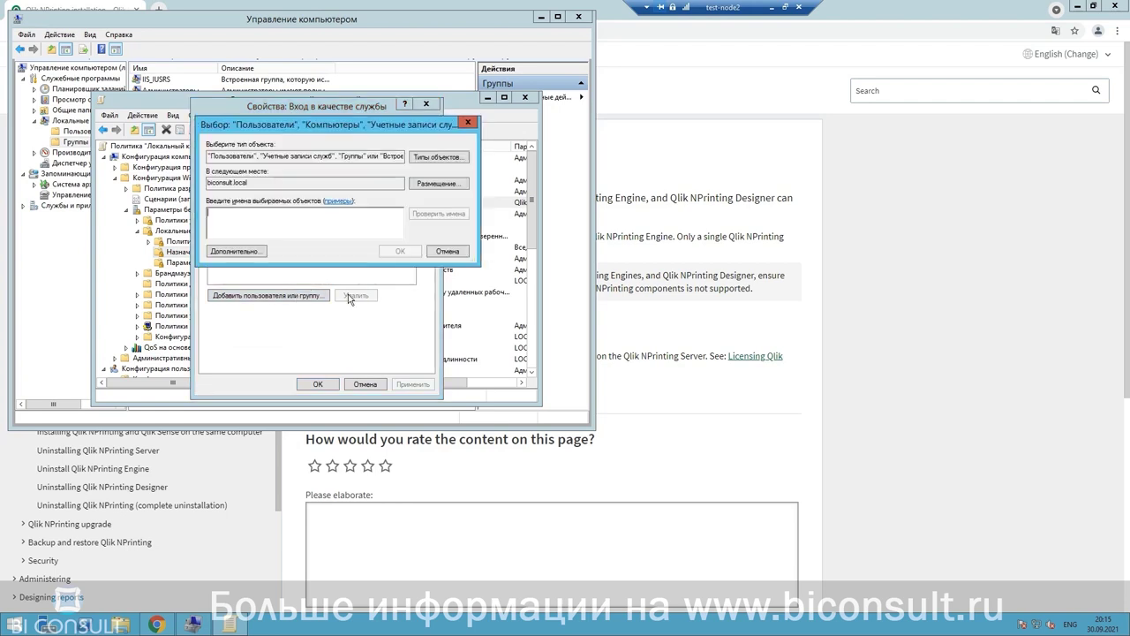
{"action": "left_click", "coordinate": [437, 184]}
{"action": "left_click", "coordinate": [260, 193]}
{"action": "left_click", "coordinate": [417, 290]}
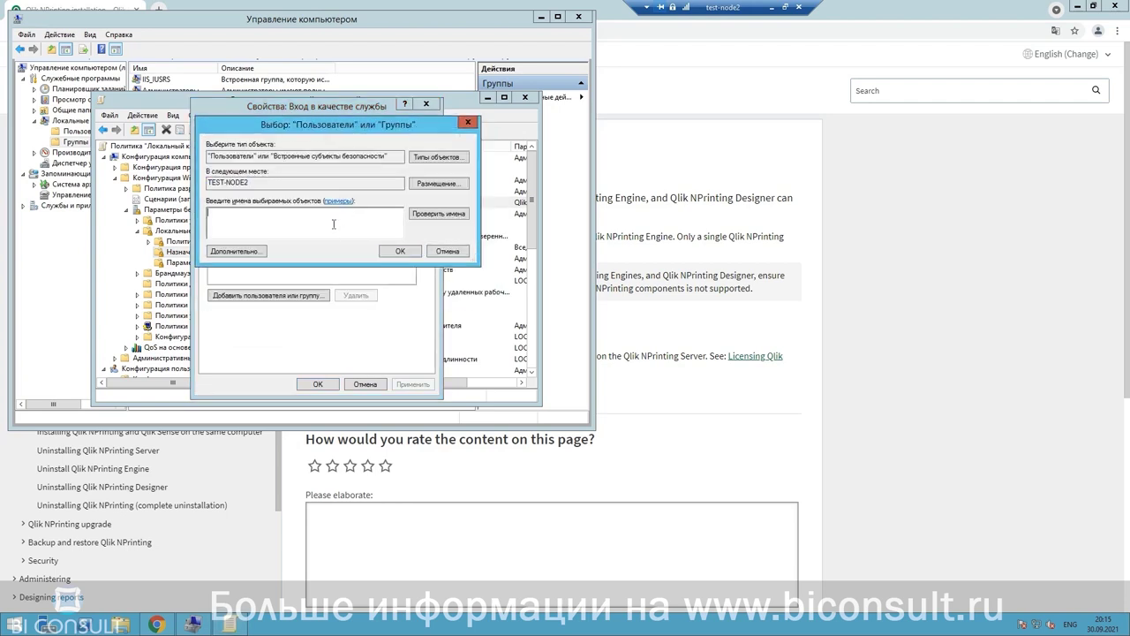
Step: Resolve Nprinting to TEST-NODE2\Nprinting and apply it to the log-on-as-service right
{"action": "type", "text": "gpedit.msc"}
{"action": "left_click_drag", "start_coordinate": [238, 214], "coordinate": [207, 215]}
{"action": "type", "text": "Nprinting"}
{"action": "left_click", "coordinate": [433, 218]}
{"action": "left_click", "coordinate": [400, 250]}
{"action": "left_click", "coordinate": [318, 385]}
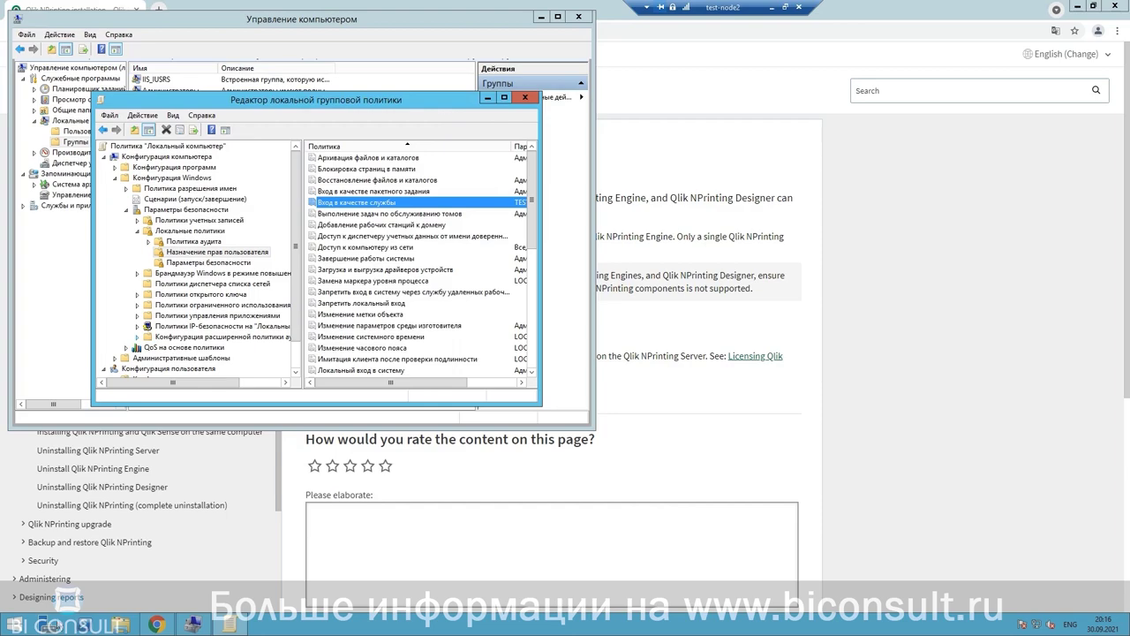
{"action": "left_click", "coordinate": [16, 625]}
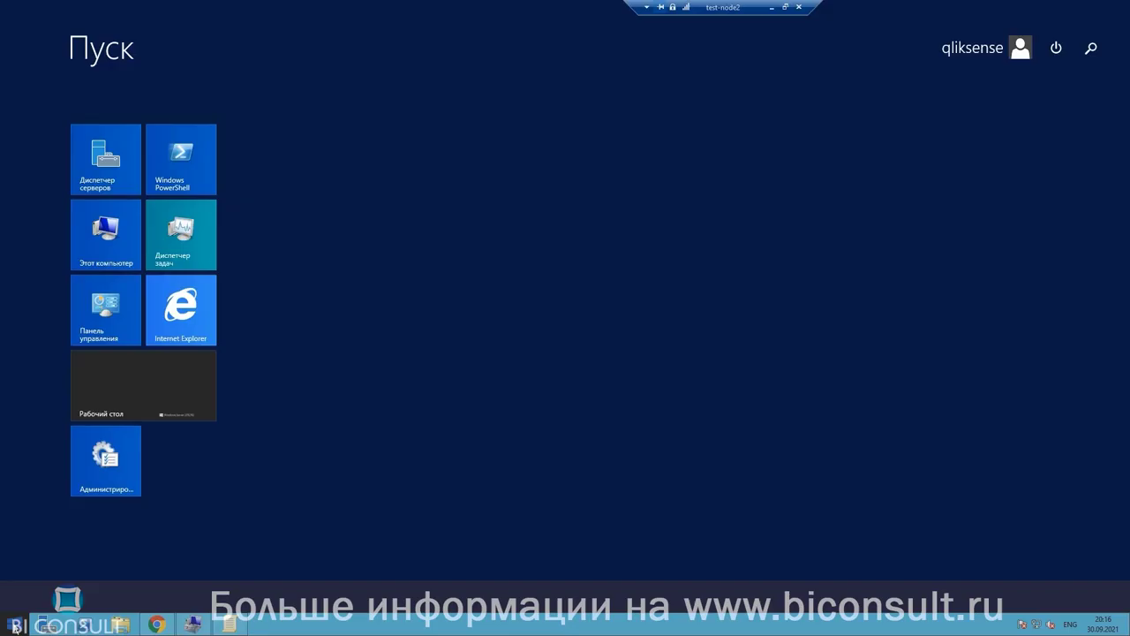
Step: Restart test-node2 with Перезагрузка, confirming with Продолжить
{"action": "left_click", "coordinate": [1066, 56]}
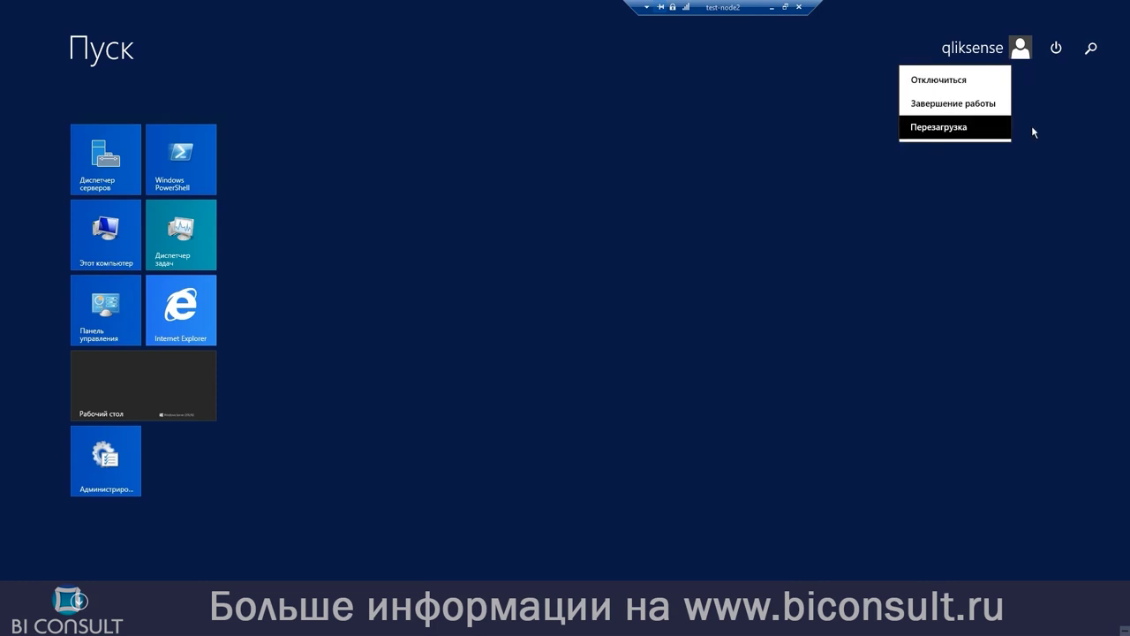
{"action": "left_click", "coordinate": [1005, 127]}
{"action": "left_click", "coordinate": [1084, 147]}
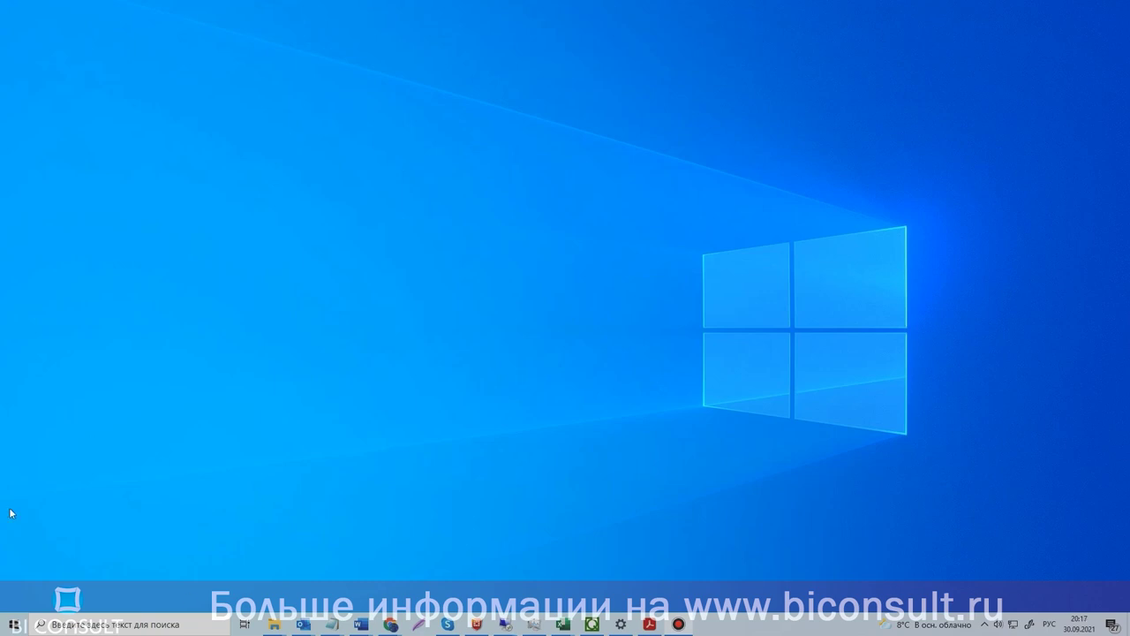
{"action": "mouse_move", "coordinate": [503, 626]}
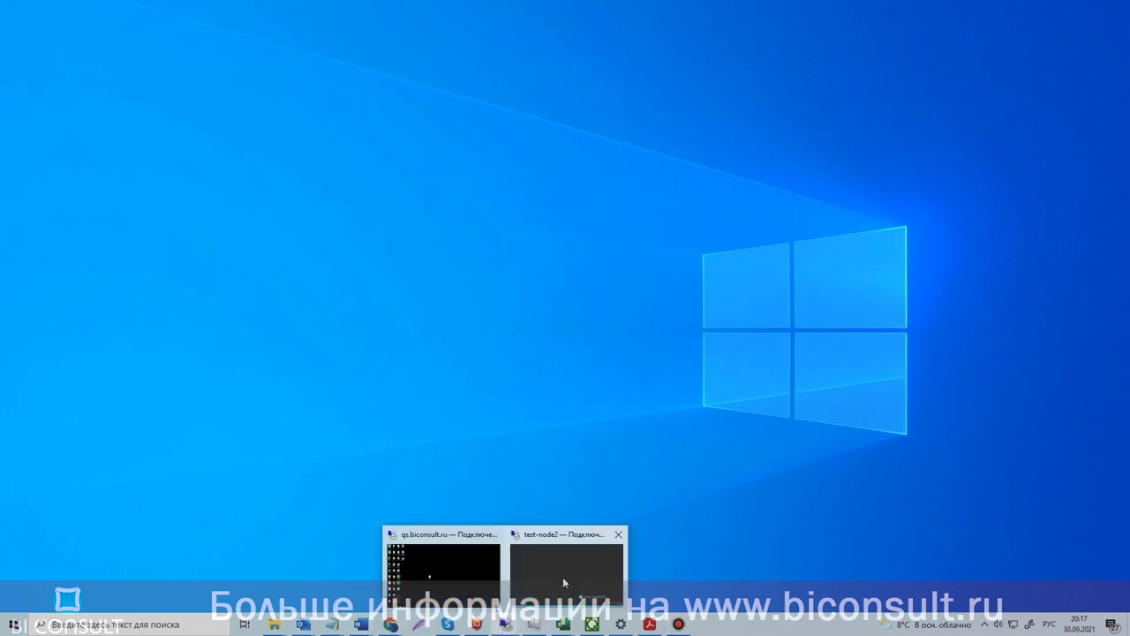
{"action": "left_click", "coordinate": [563, 575]}
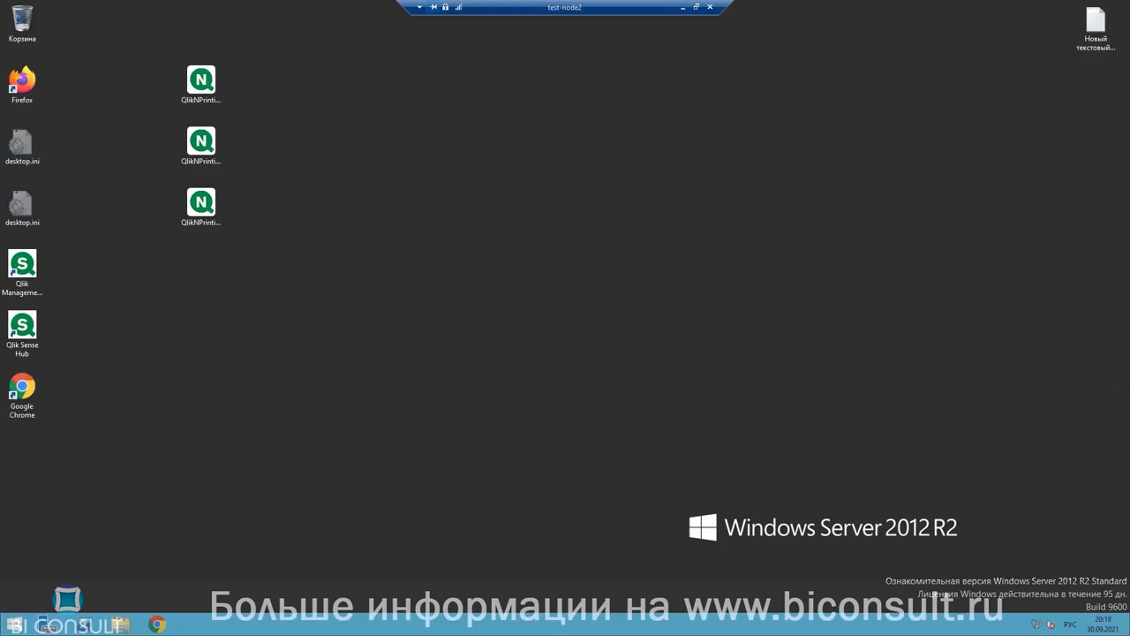
Step: Run the Qlik NPrinting Server May 2021 installer as administrator, accept the licence, and install
{"action": "left_click", "coordinate": [204, 84]}
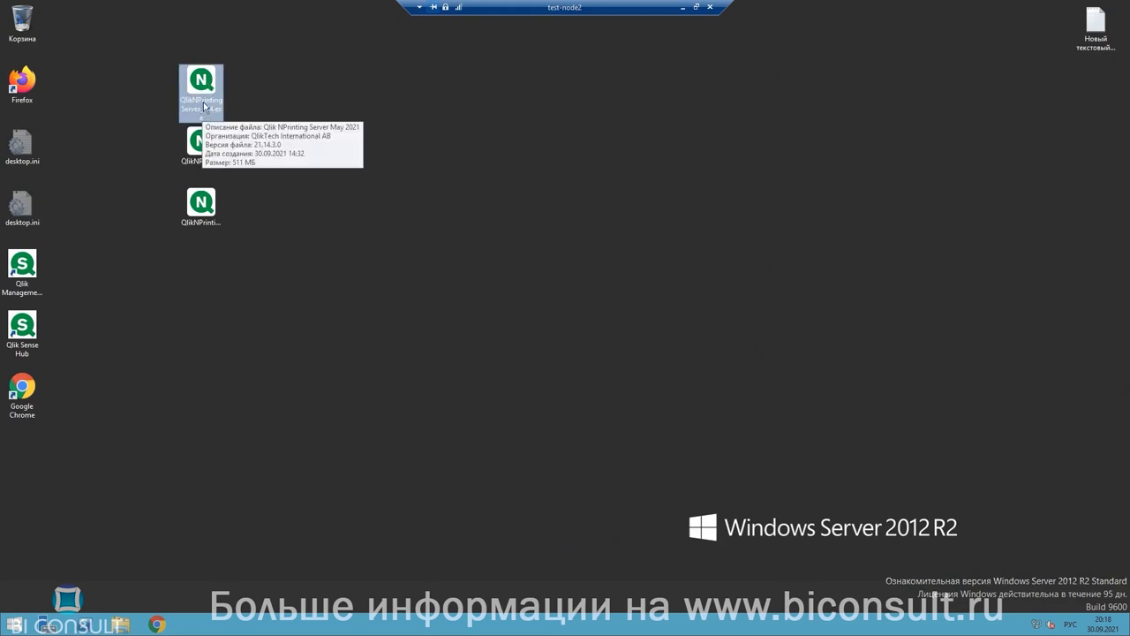
{"action": "right_click", "coordinate": [198, 84]}
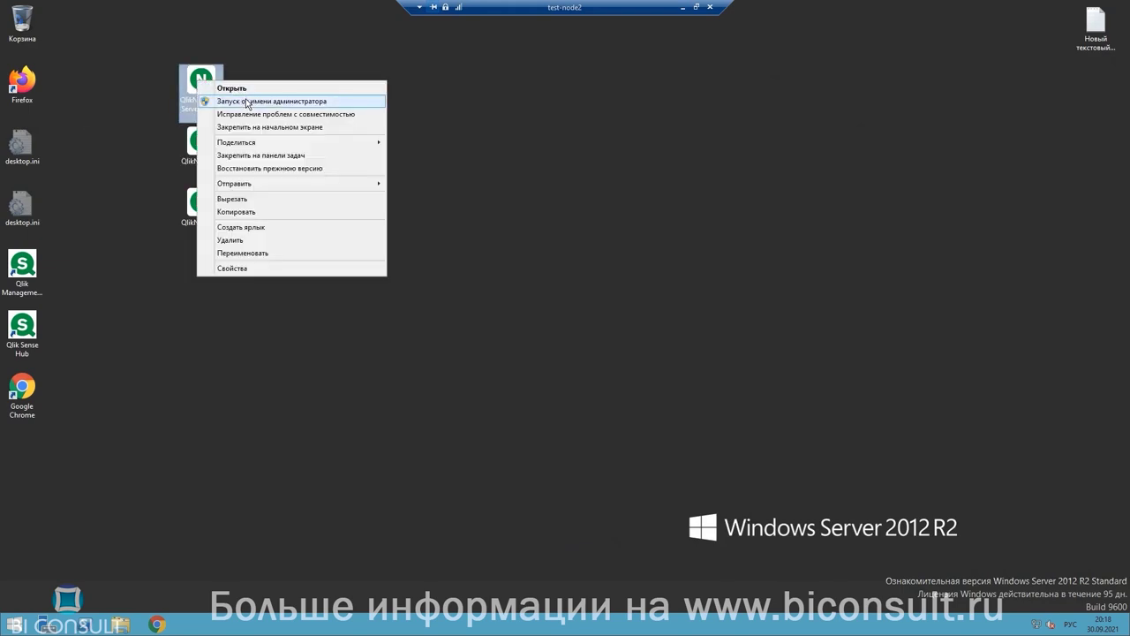
{"action": "left_click", "coordinate": [247, 102]}
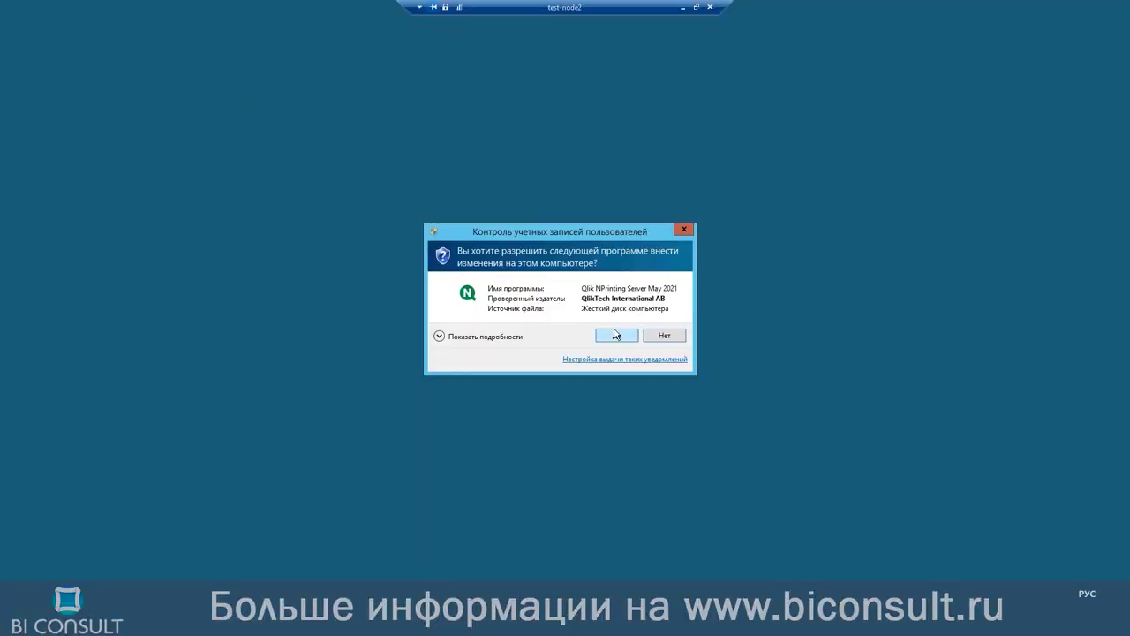
{"action": "left_click", "coordinate": [615, 335]}
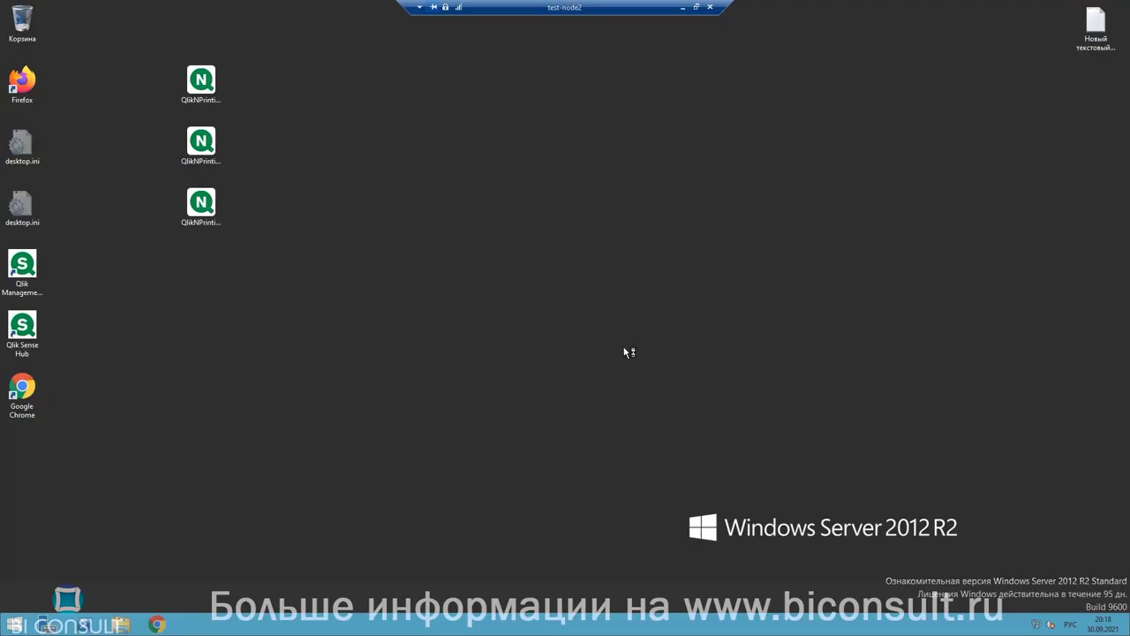
{"action": "left_click", "coordinate": [555, 390]}
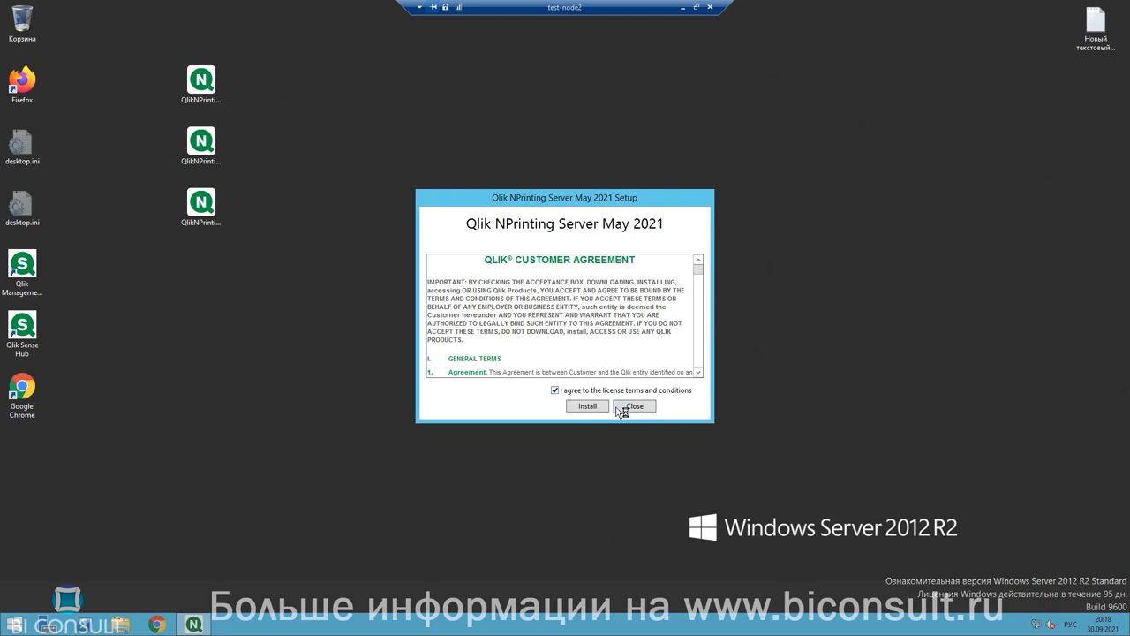
{"action": "left_click", "coordinate": [600, 410]}
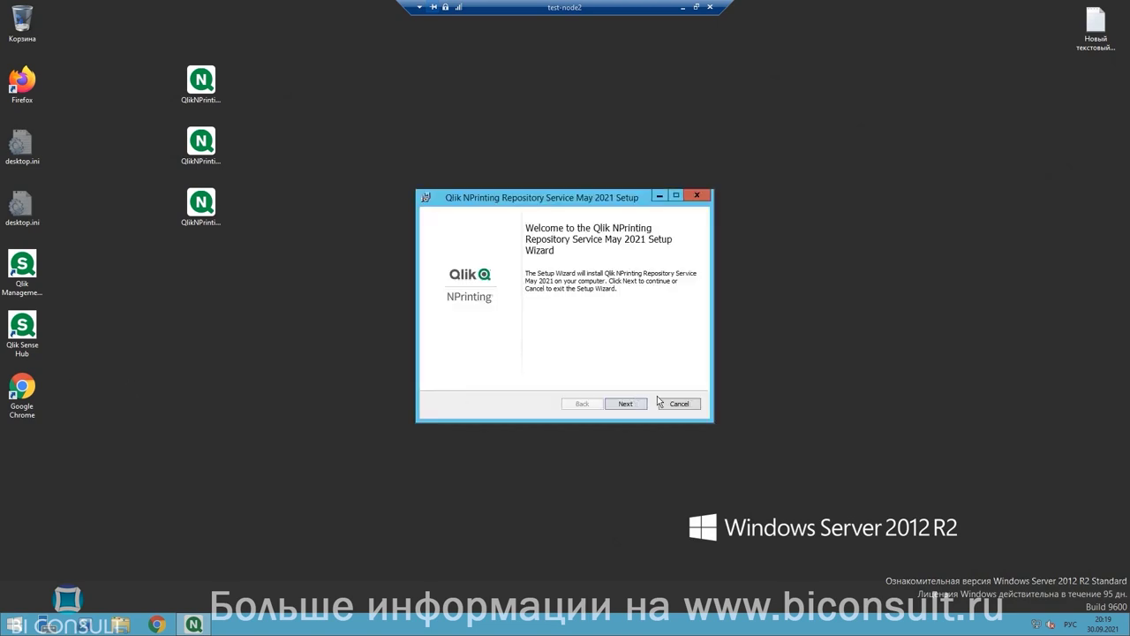
Step: Paste the database superuser password into Password and Repeat password, then continue
{"action": "left_click", "coordinate": [626, 405]}
{"action": "left_click", "coordinate": [565, 340]}
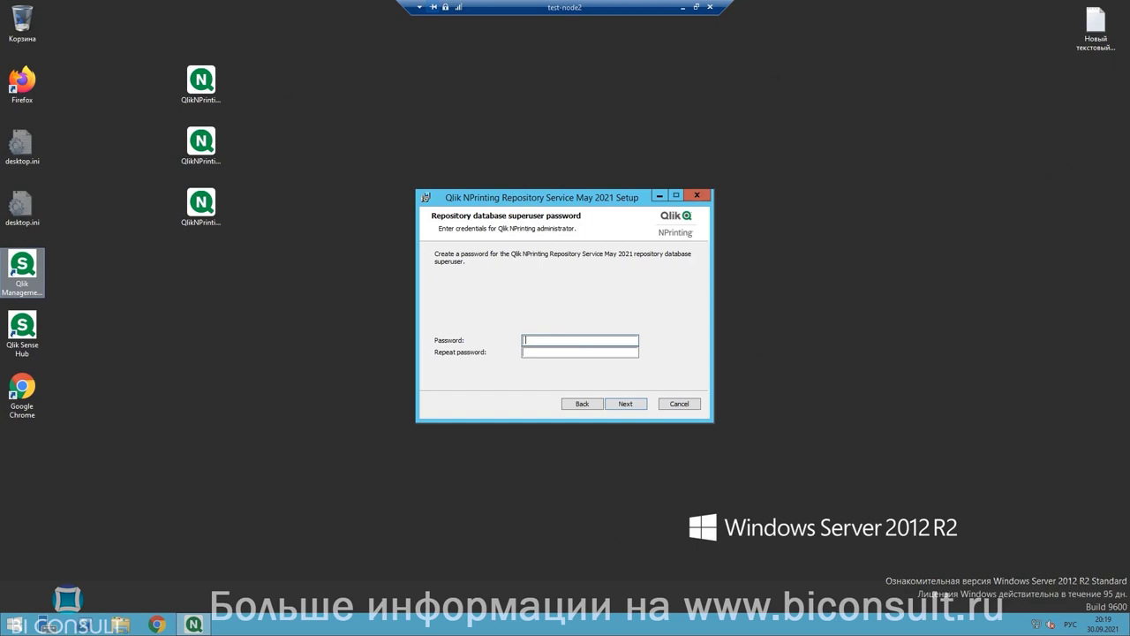
{"action": "right_click", "coordinate": [555, 344]}
{"action": "left_click", "coordinate": [583, 390]}
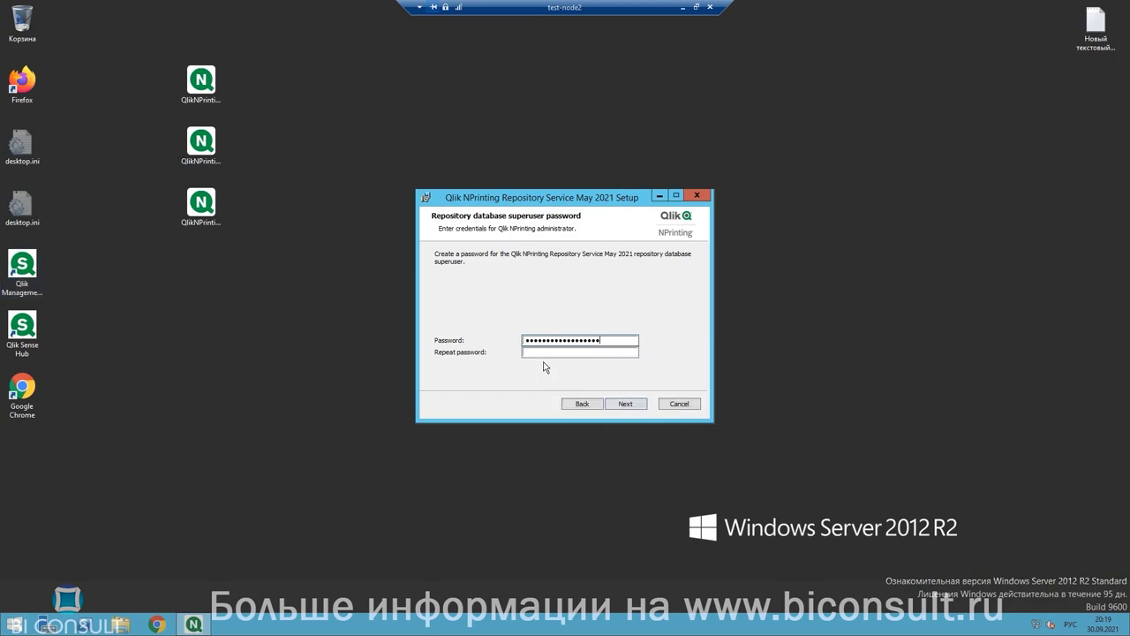
{"action": "right_click", "coordinate": [545, 353]}
{"action": "left_click", "coordinate": [577, 399]}
{"action": "left_click", "coordinate": [625, 404]}
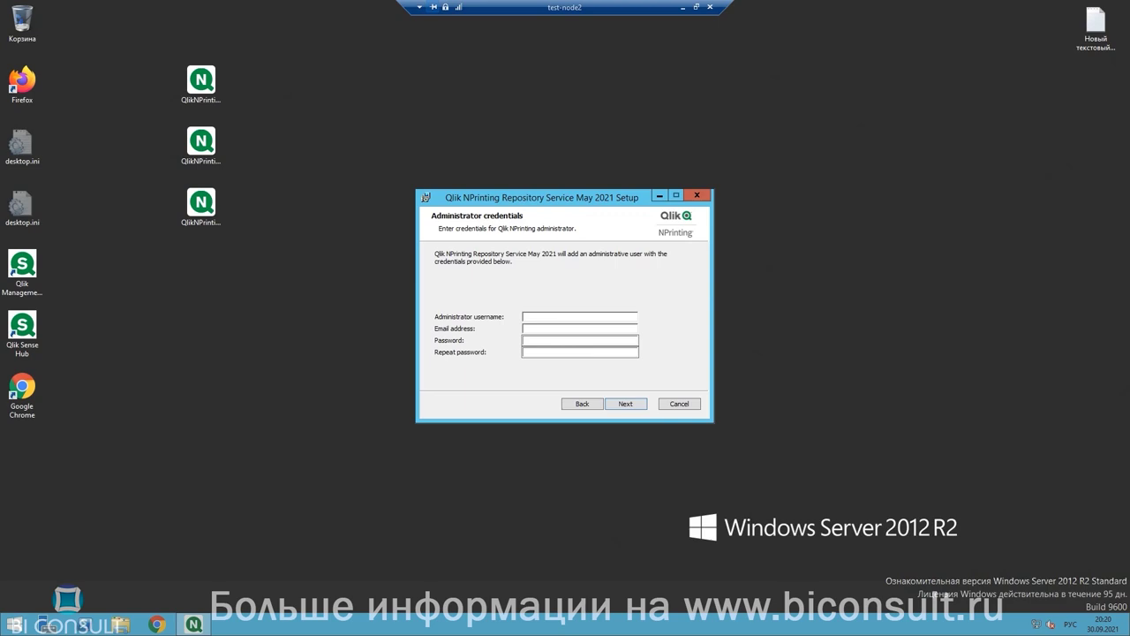
Step: Enter the administrator username in English and complete the administrator's e-mail address
{"action": "left_click", "coordinate": [599, 319]}
{"action": "type", "text": "фвьш"}
{"action": "key", "text": "BackSpace"}
{"action": "key", "text": "BackSpace"}
{"action": "key", "text": "BackSpace"}
{"action": "key", "text": "BackSpace"}
{"action": "key", "text": "alt+shift"}
{"action": "double_click", "coordinate": [536, 328]}
{"action": "left_click", "coordinate": [548, 331]}
{"action": "type", "text": "@mail.ru"}
Step: Enter and repeat the administrator password, then install the Repository Service
{"action": "left_click", "coordinate": [551, 341]}
{"action": "type", "text": "••••••••"}
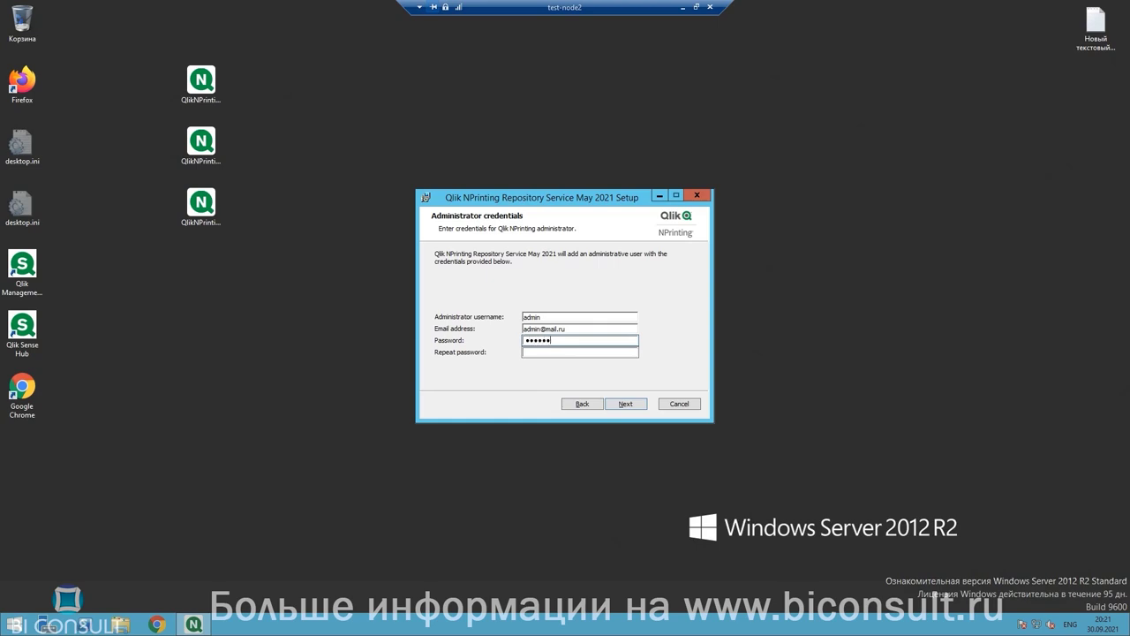
{"action": "left_click", "coordinate": [551, 352]}
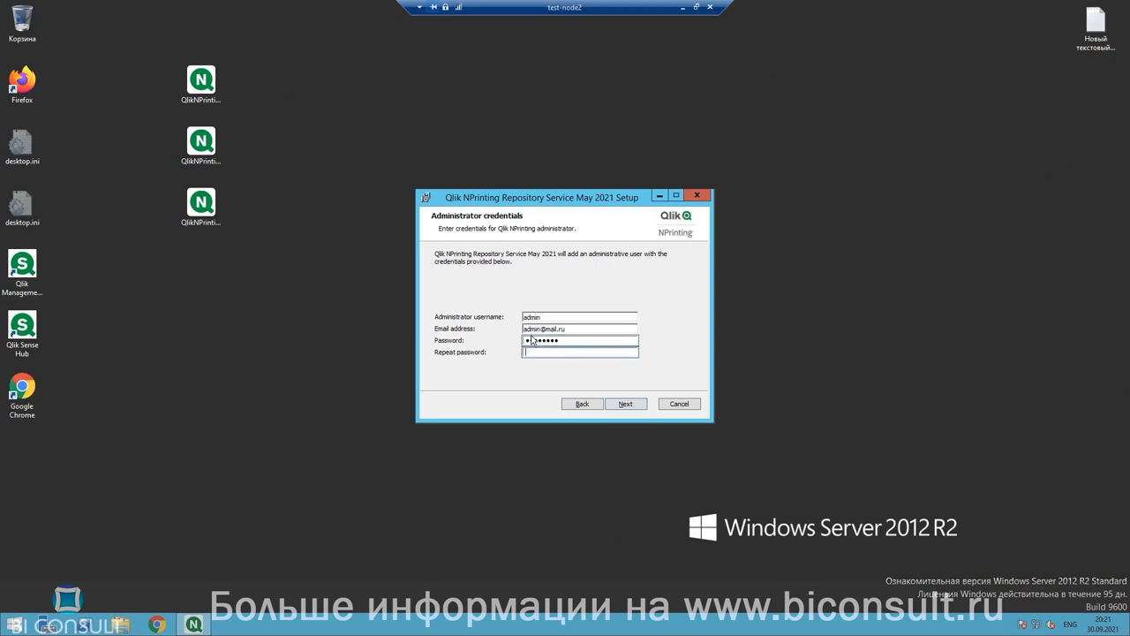
{"action": "type", "text": "••••••••"}
{"action": "left_click", "coordinate": [631, 404]}
{"action": "left_click", "coordinate": [639, 405]}
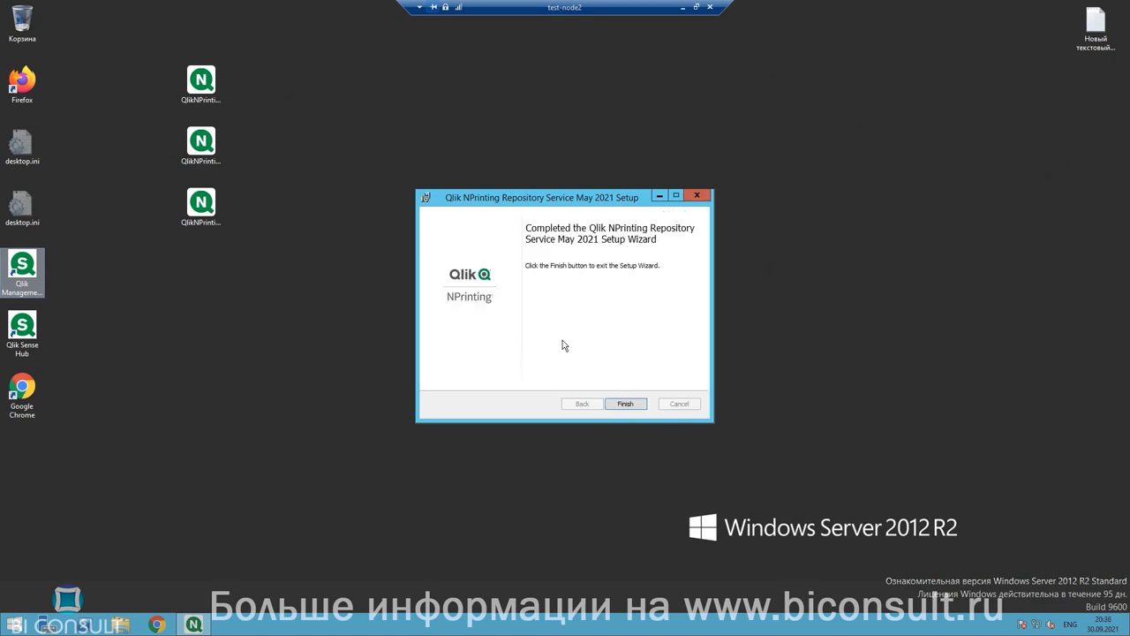
Step: Finish the Repository Service setup and continue past the Server setup welcome page
{"action": "left_click", "coordinate": [625, 403]}
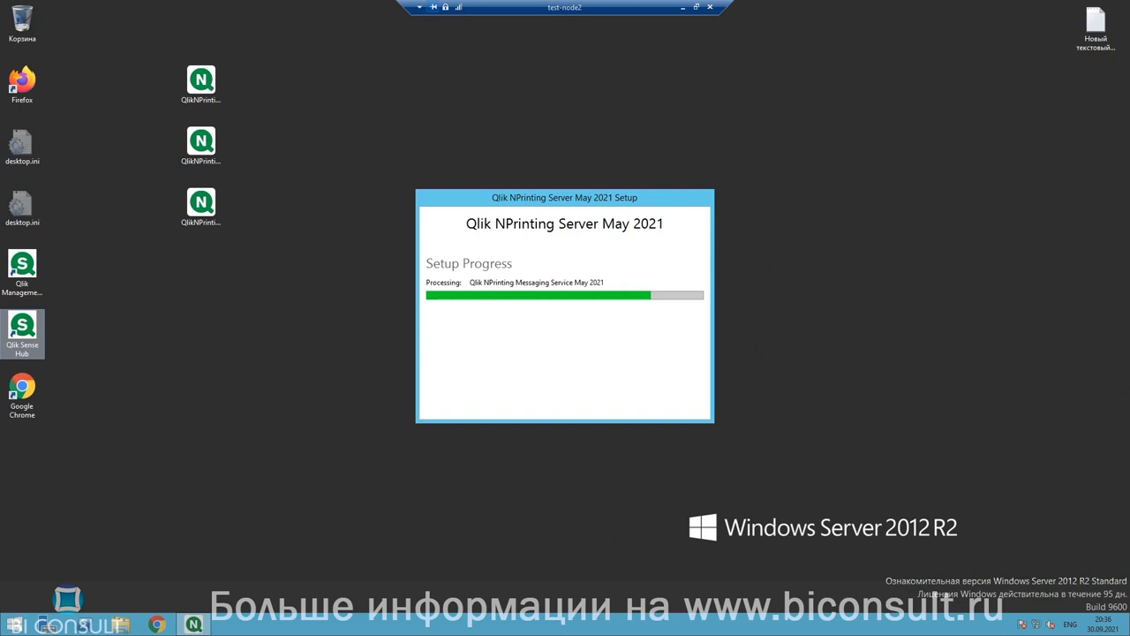
{"action": "left_click", "coordinate": [626, 403]}
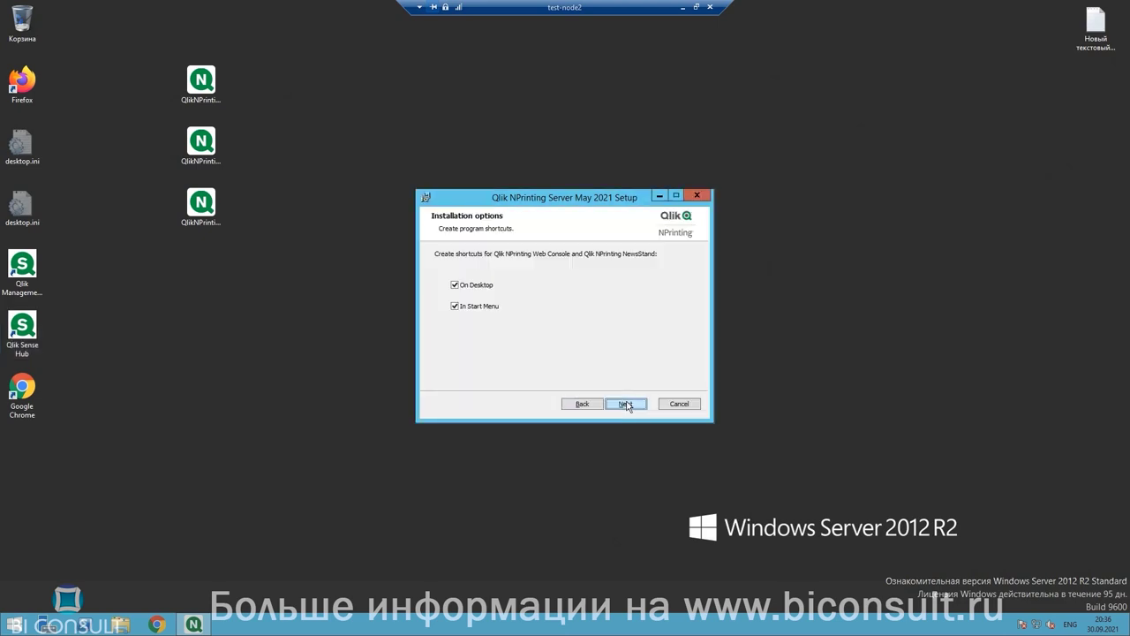
Step: Keep both shortcut options and pick TEST-NODE2\Nprinting as the service logon account
{"action": "left_click", "coordinate": [631, 408]}
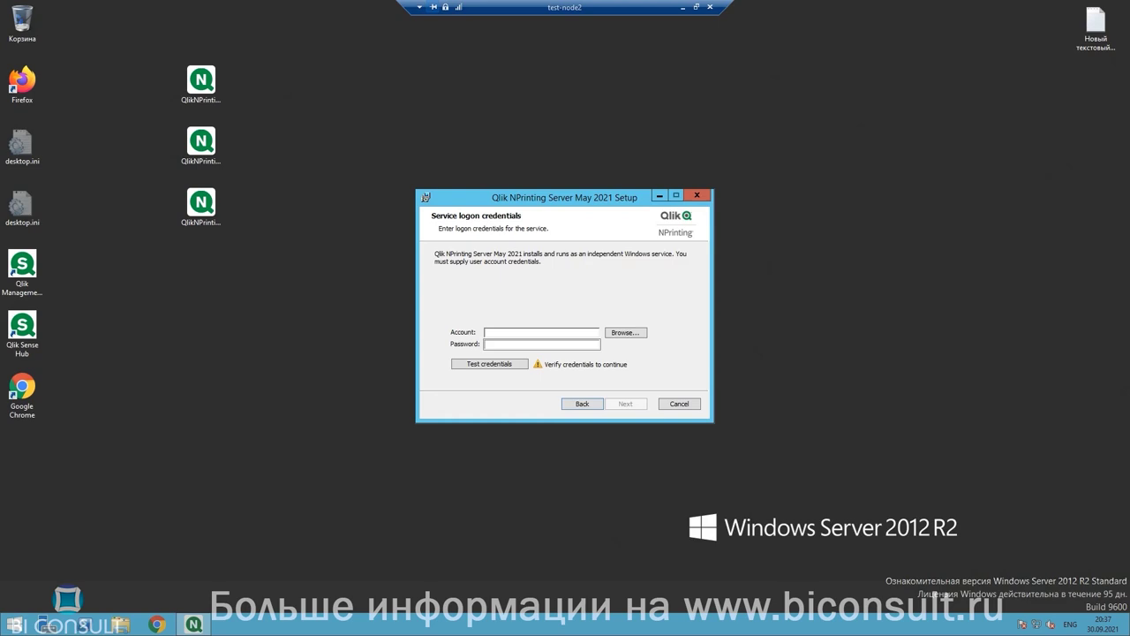
{"action": "left_click", "coordinate": [548, 334]}
{"action": "type", "text": "Nprinting"}
{"action": "left_click", "coordinate": [623, 333]}
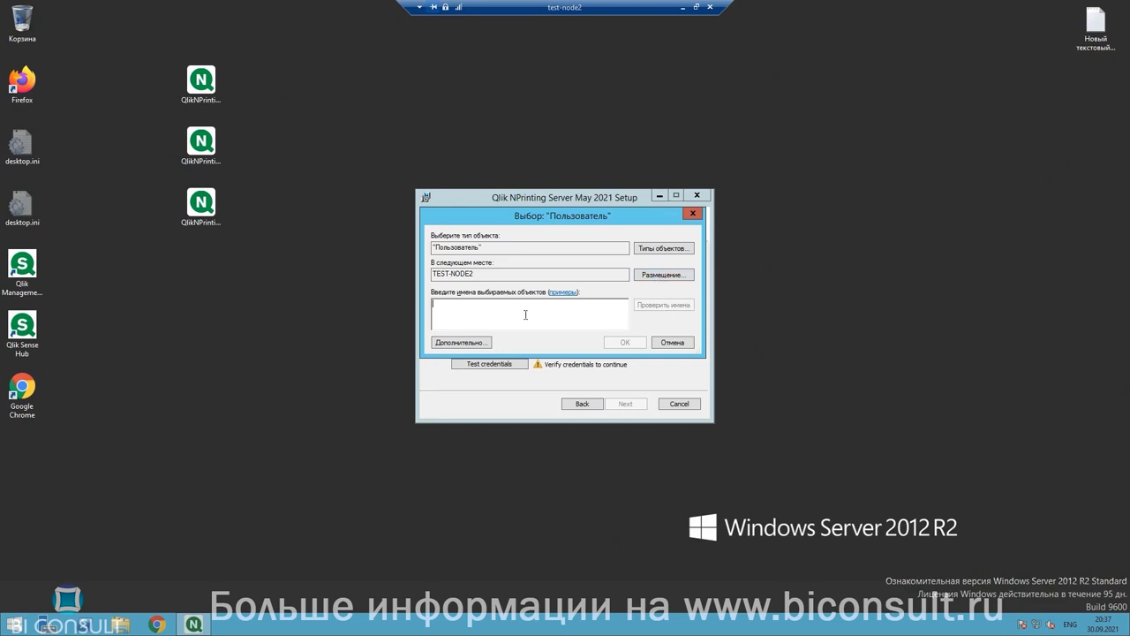
{"action": "type", "text": "Nprinting"}
{"action": "left_click", "coordinate": [651, 306]}
{"action": "left_click", "coordinate": [625, 342]}
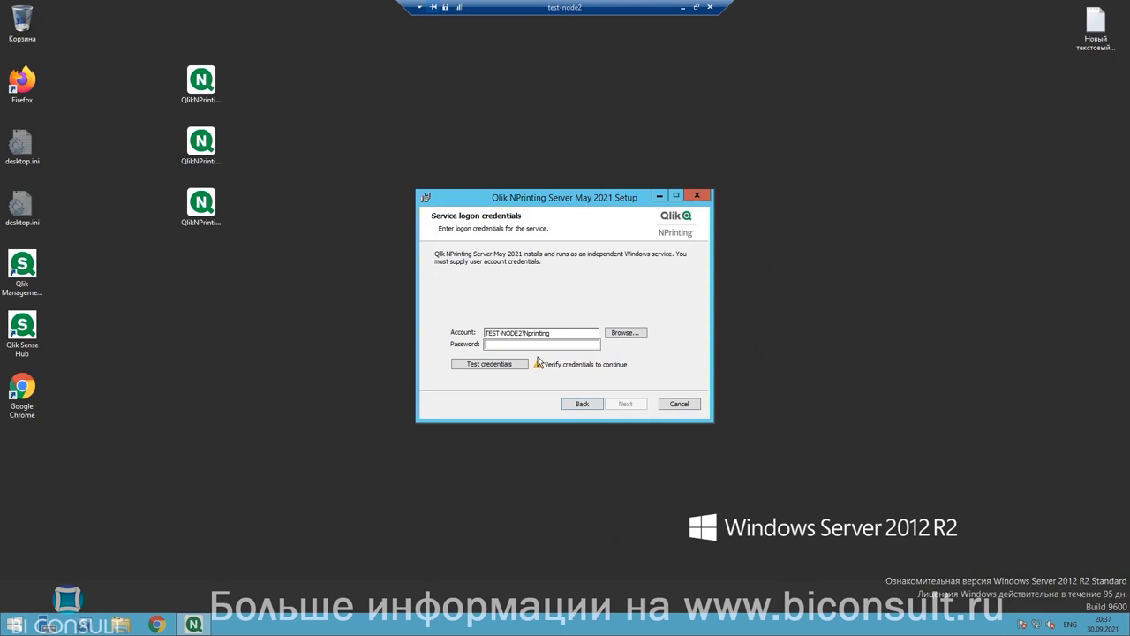
Step: Enter the account password, fix it until Test credentials passes, then install the Server
{"action": "left_click", "coordinate": [519, 345]}
{"action": "type", "text": "*********"}
{"action": "left_click", "coordinate": [515, 367]}
{"action": "left_click", "coordinate": [572, 343]}
{"action": "left_click", "coordinate": [573, 344]}
{"action": "left_click_drag", "start_coordinate": [533, 345], "coordinate": [461, 349]}
{"action": "type", "text": "************"}
{"action": "left_click", "coordinate": [521, 365]}
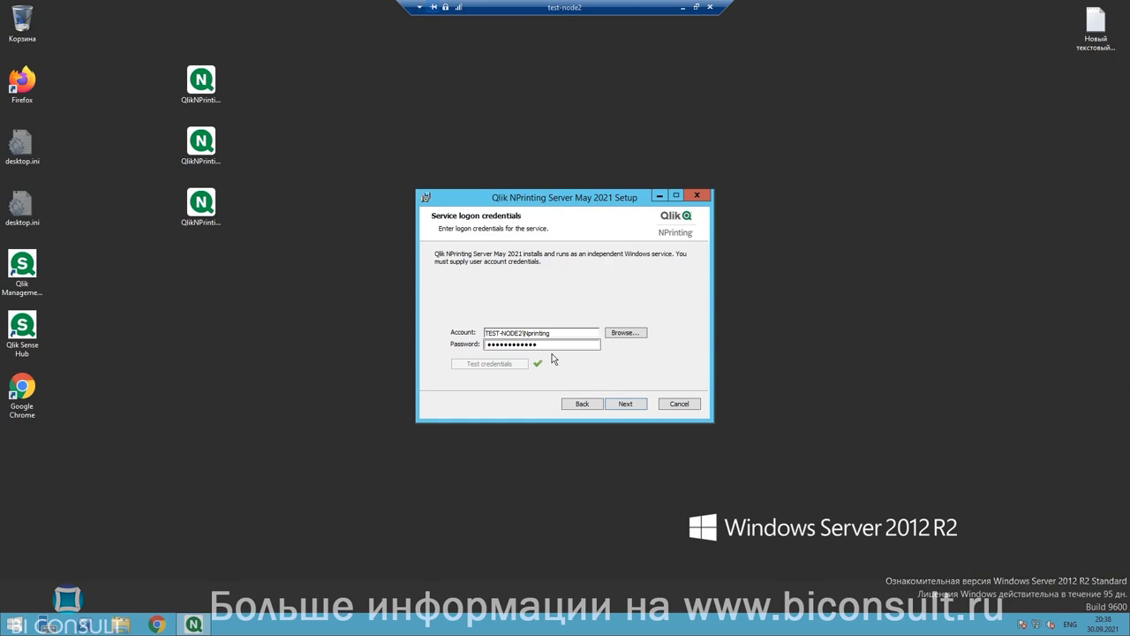
{"action": "left_click", "coordinate": [633, 404]}
{"action": "left_click", "coordinate": [633, 403]}
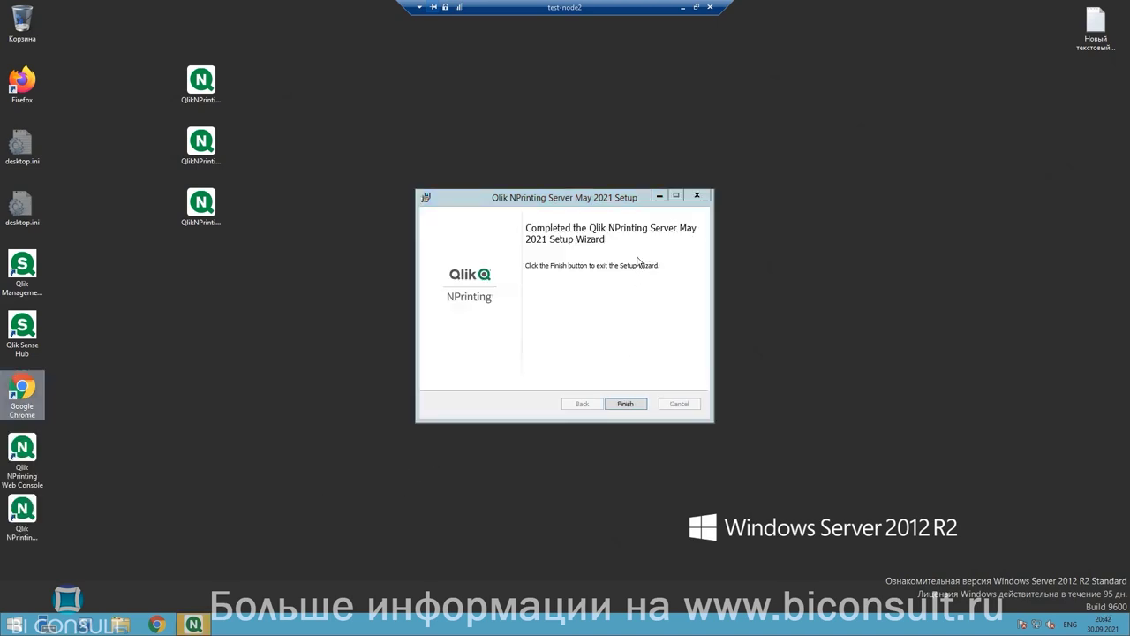
Step: Finish and close the NPrinting Server setup, then use the new Web Console and NewsStand shortcuts
{"action": "left_click", "coordinate": [629, 404]}
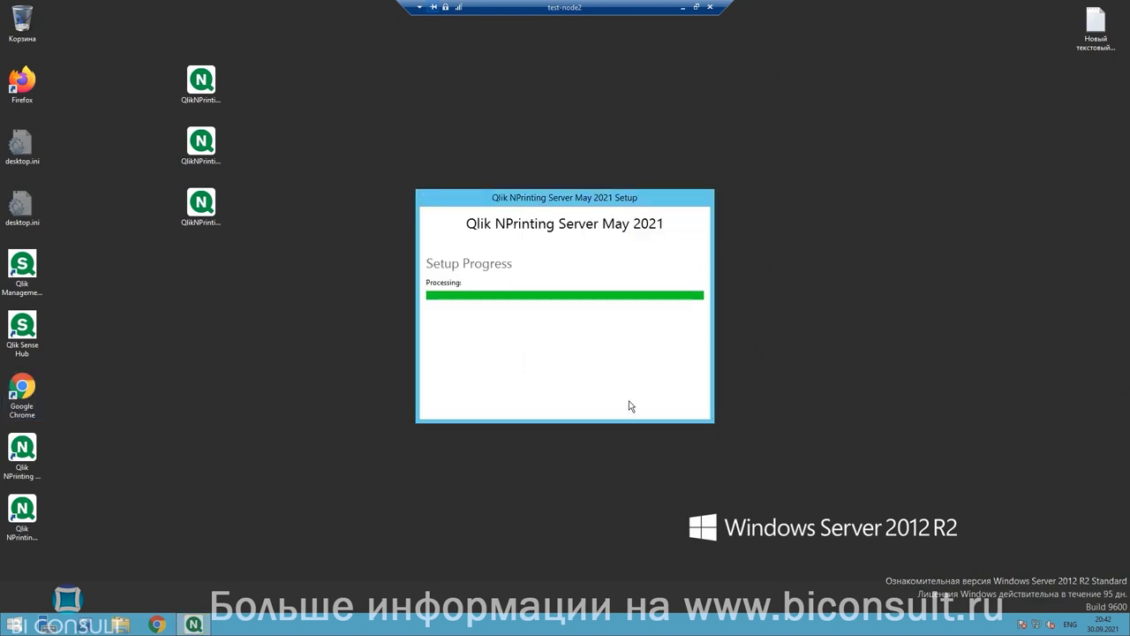
{"action": "left_click", "coordinate": [697, 406]}
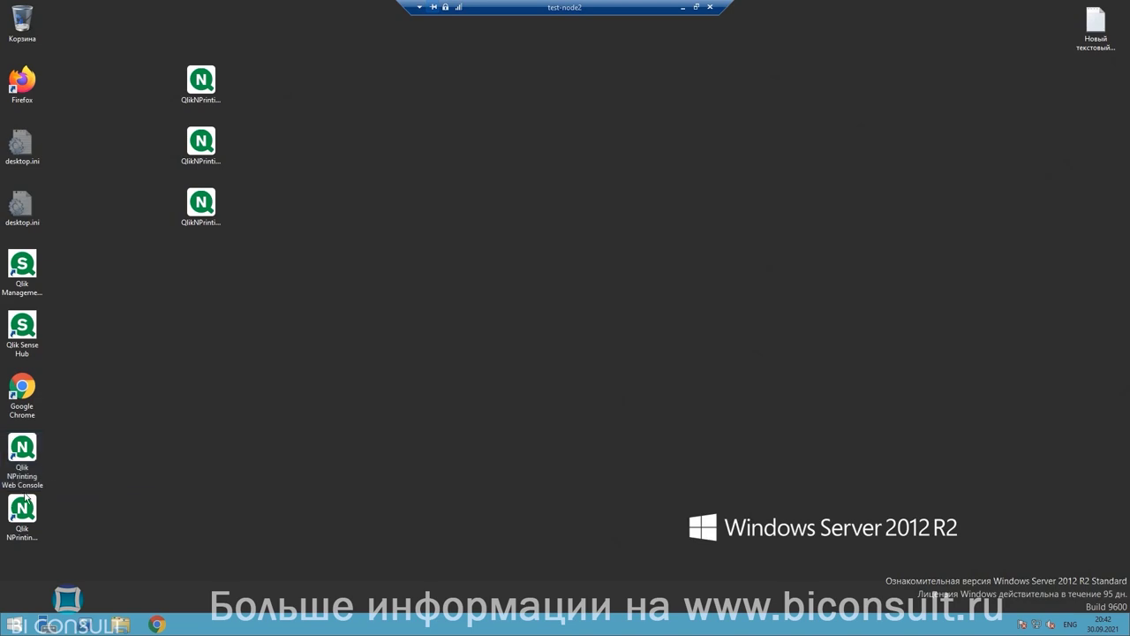
{"action": "double_click", "coordinate": [31, 455]}
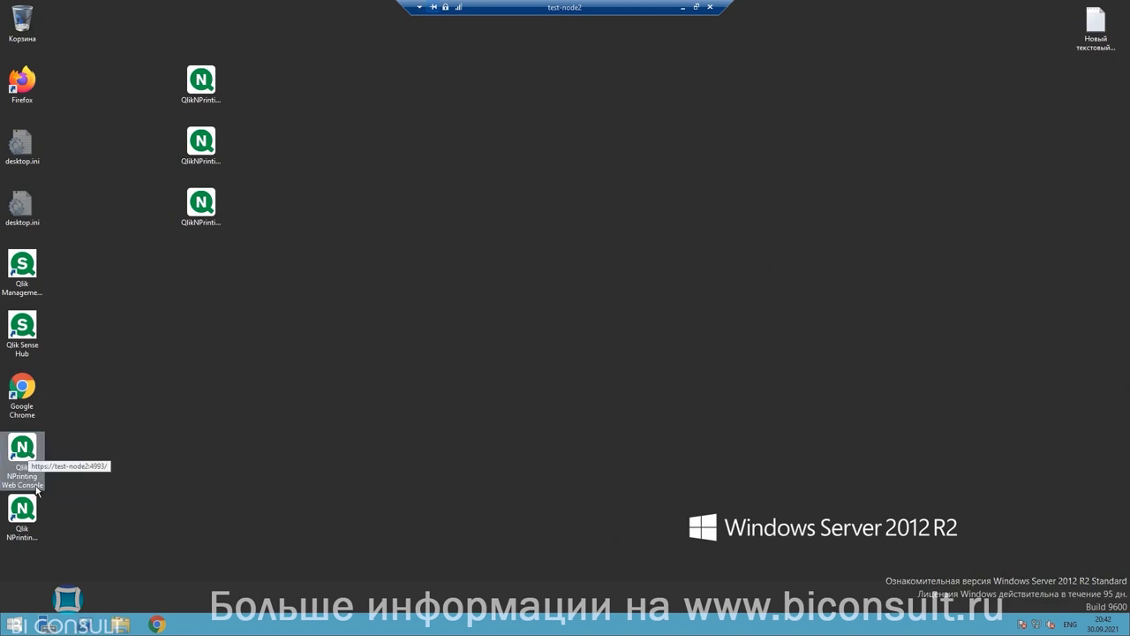
{"action": "left_click", "coordinate": [34, 525]}
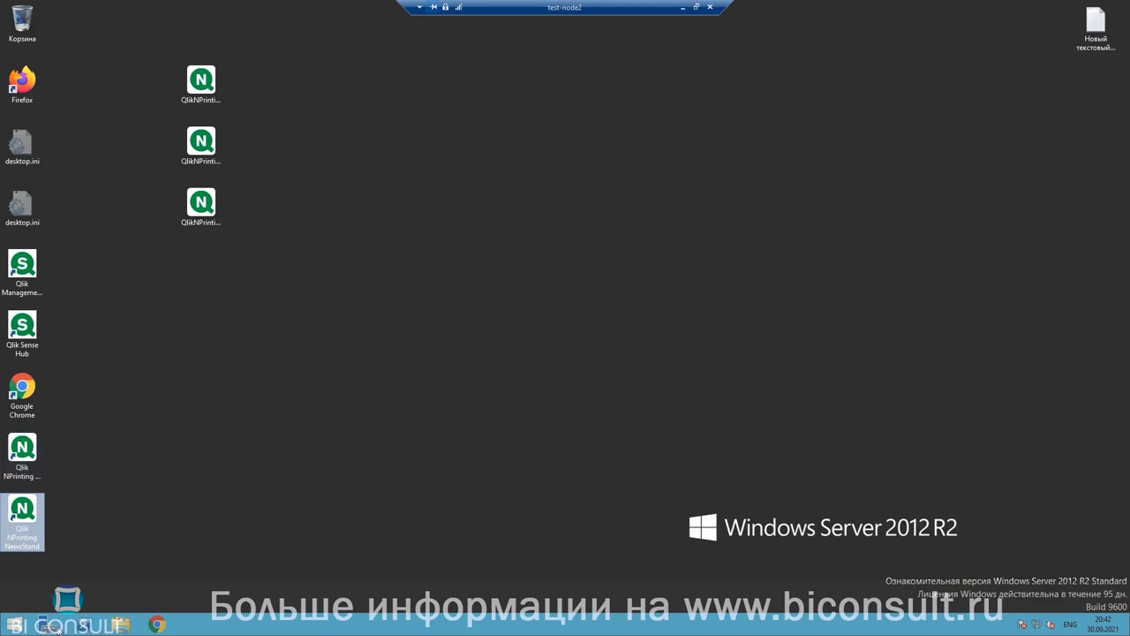
Step: Find Services via Start search 'служб' and check the Qlik NPrinting services, then select QlikNPrintingEngine_x64.exe
{"action": "left_click", "coordinate": [13, 627]}
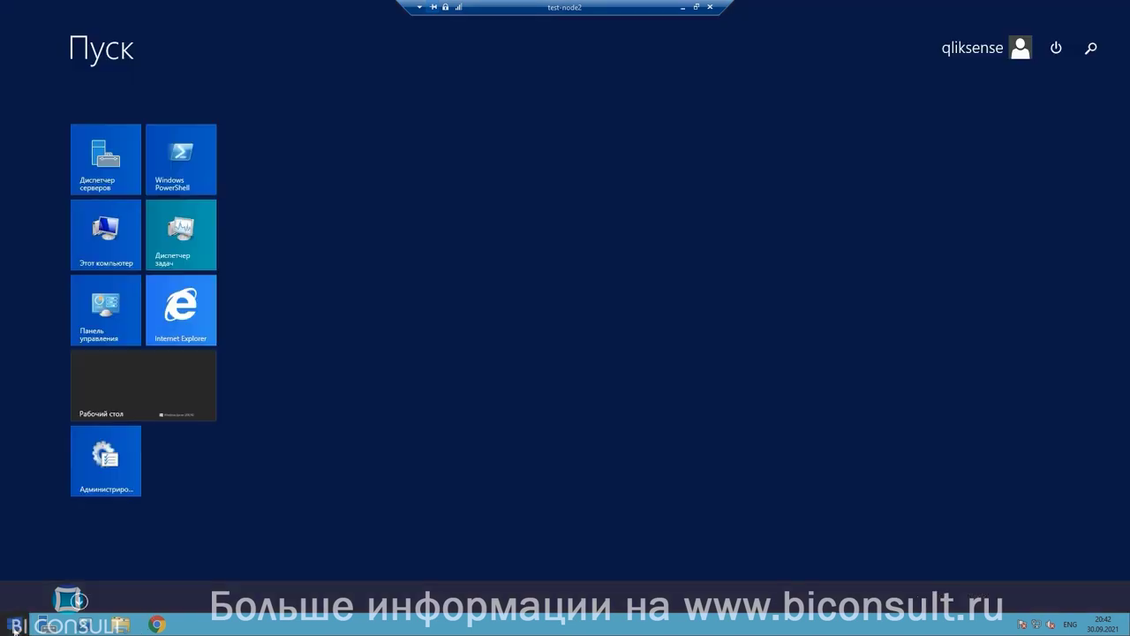
{"action": "left_click", "coordinate": [1090, 50]}
{"action": "type", "text": "cke;"}
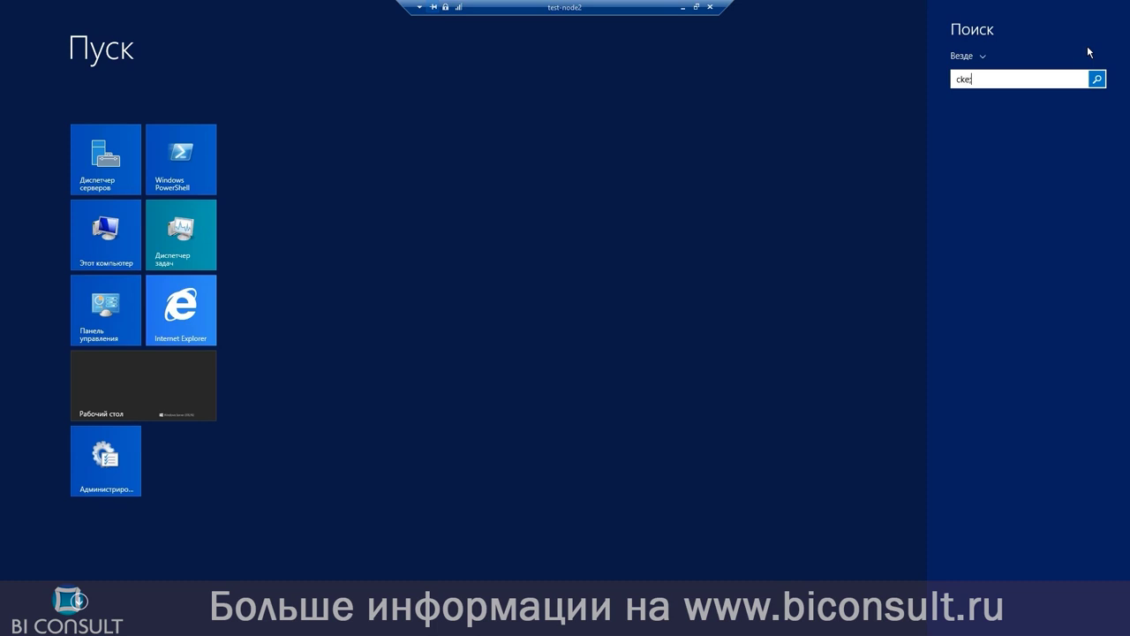
{"action": "key", "text": "BackSpace"}
{"action": "key", "text": "BackSpace"}
{"action": "key", "text": "BackSpace"}
{"action": "key", "text": "BackSpace"}
{"action": "type", "text": "служб"}
{"action": "key", "text": "Escape"}
{"action": "key", "text": "Escape"}
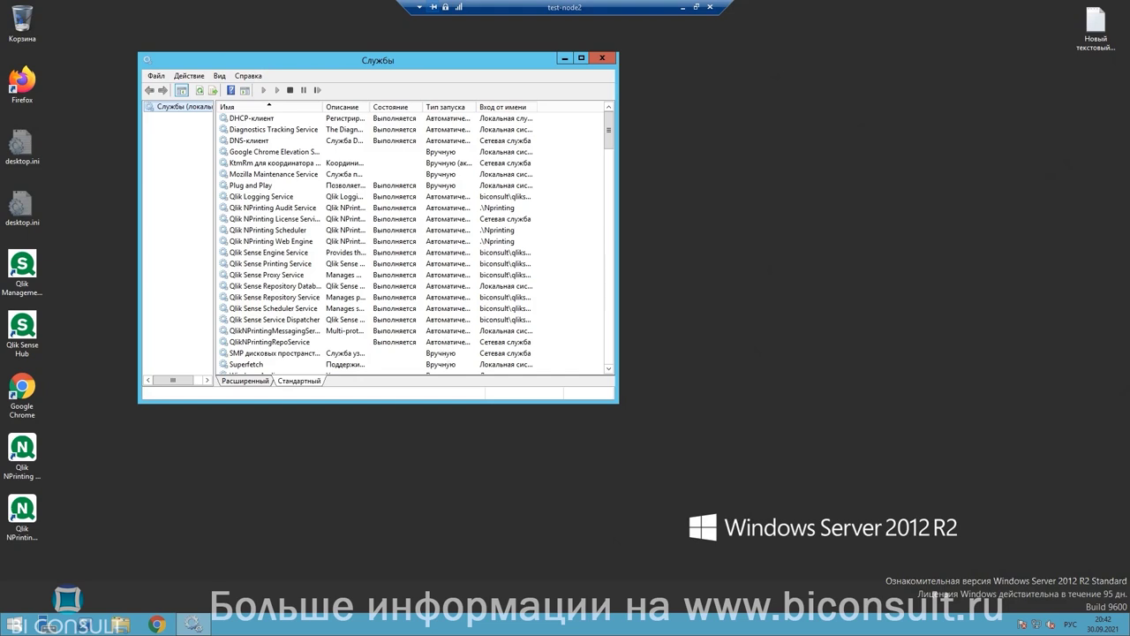
{"action": "left_click", "coordinate": [563, 58]}
{"action": "left_click", "coordinate": [196, 146]}
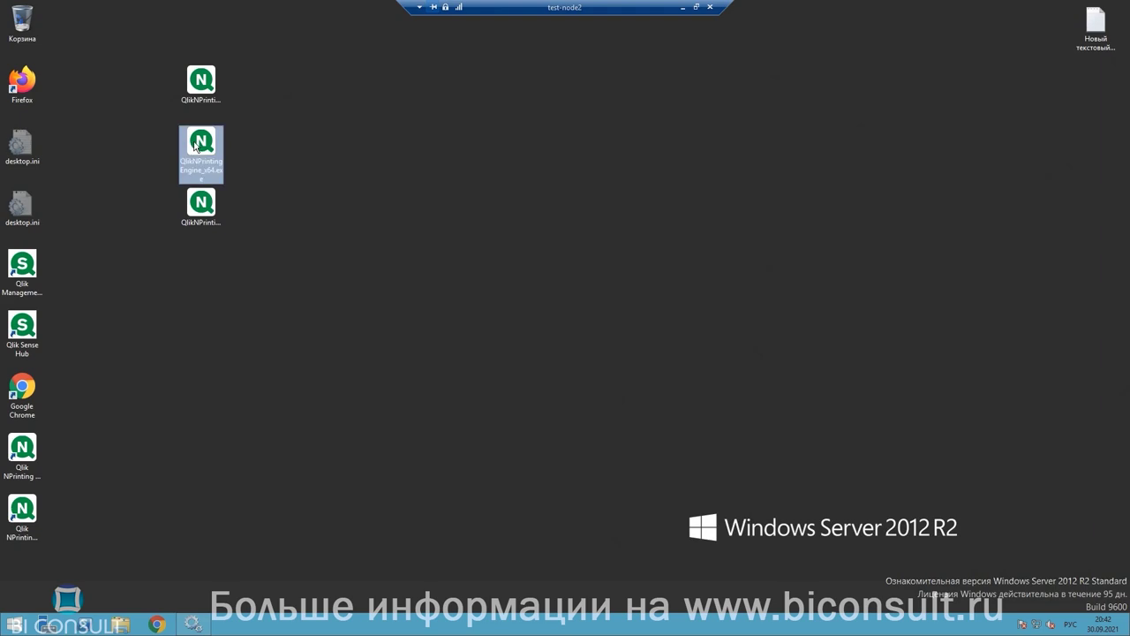
Step: Run the Engine installer as administrator, accept the licence terms, and pass the Welcome page
{"action": "right_click", "coordinate": [196, 145]}
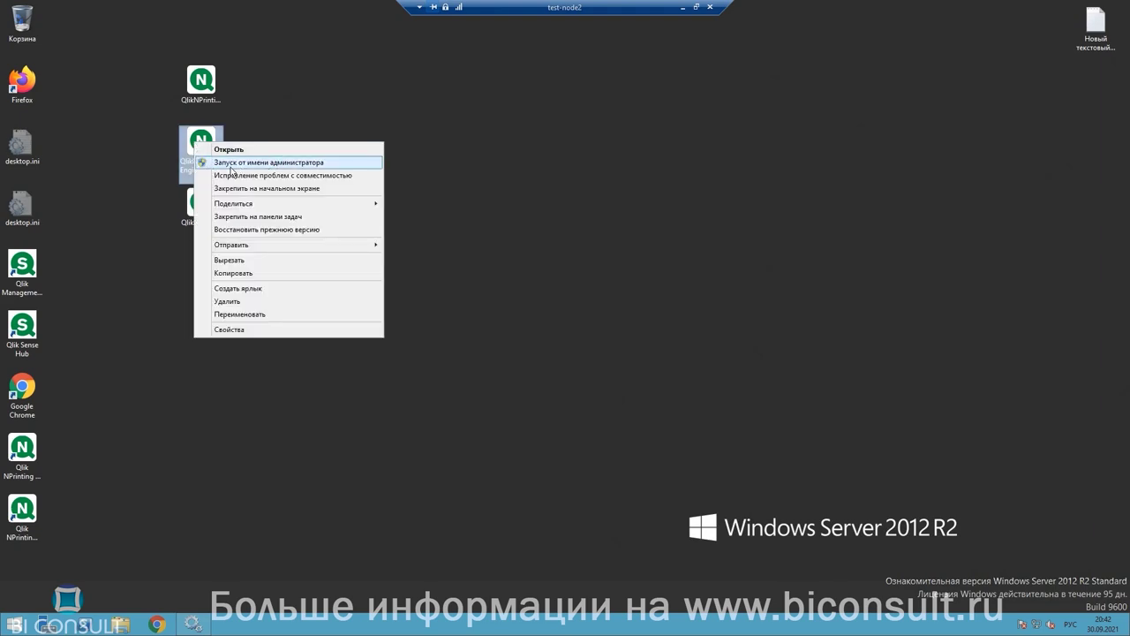
{"action": "left_click", "coordinate": [268, 167]}
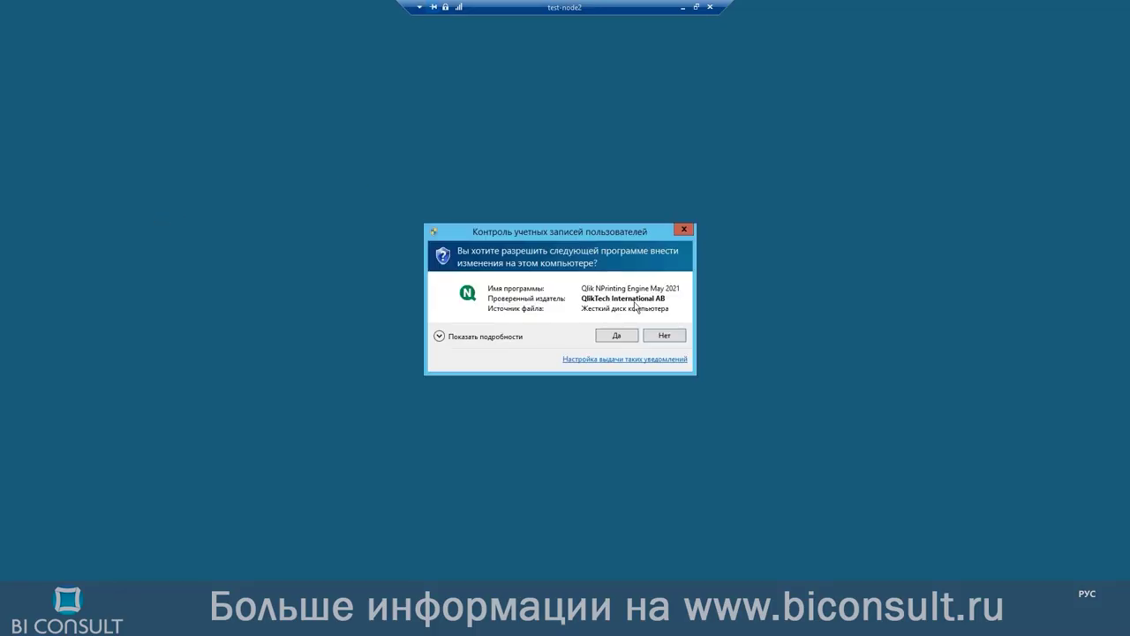
{"action": "left_click", "coordinate": [624, 334]}
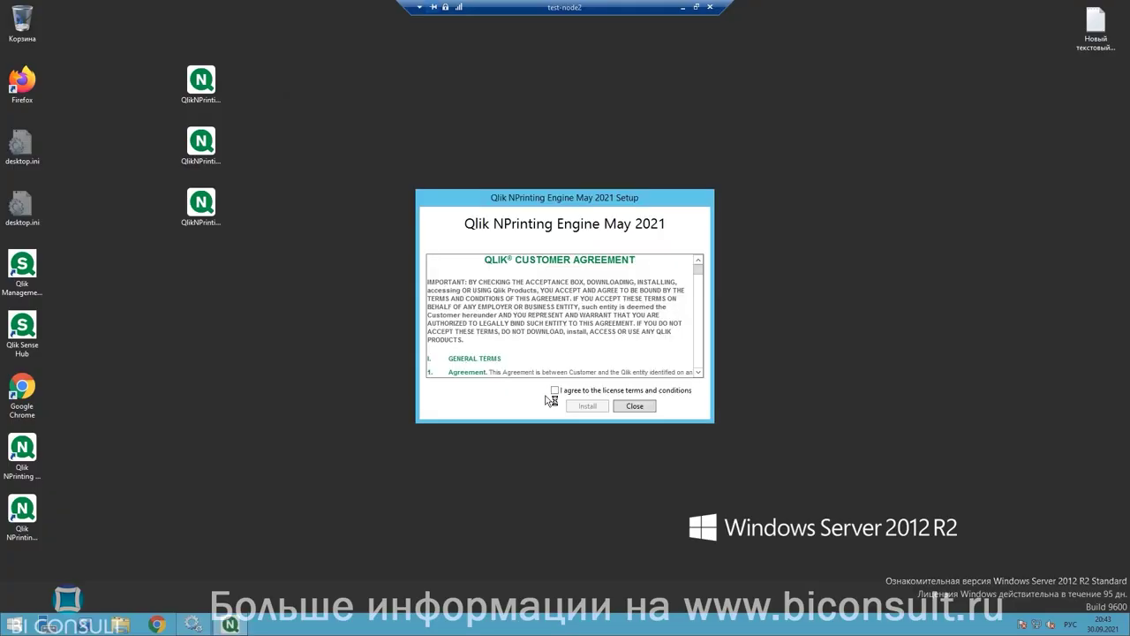
{"action": "left_click", "coordinate": [554, 390]}
{"action": "left_click", "coordinate": [587, 406]}
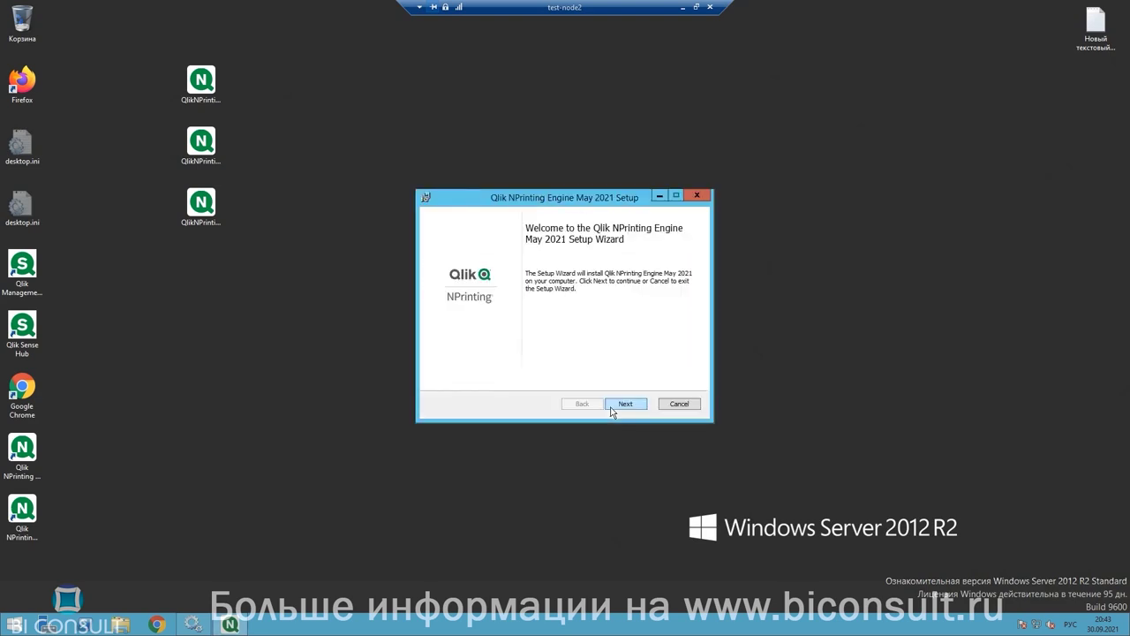
{"action": "left_click", "coordinate": [610, 408]}
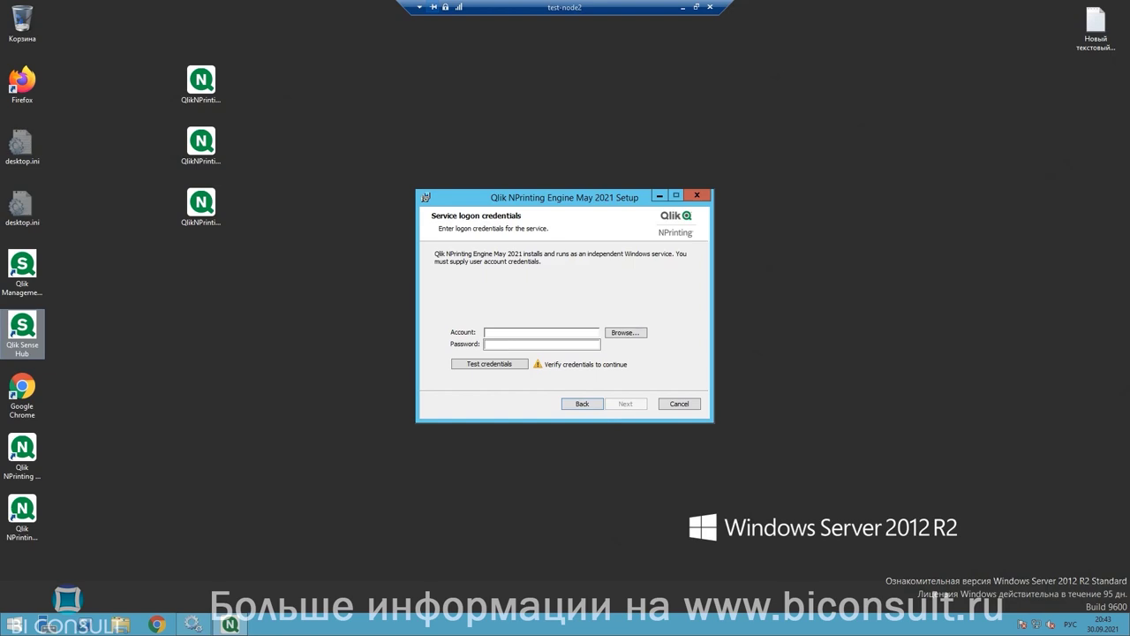
Step: Paste the service account name and password, verify them with Test credentials, and continue
{"action": "left_click", "coordinate": [515, 334]}
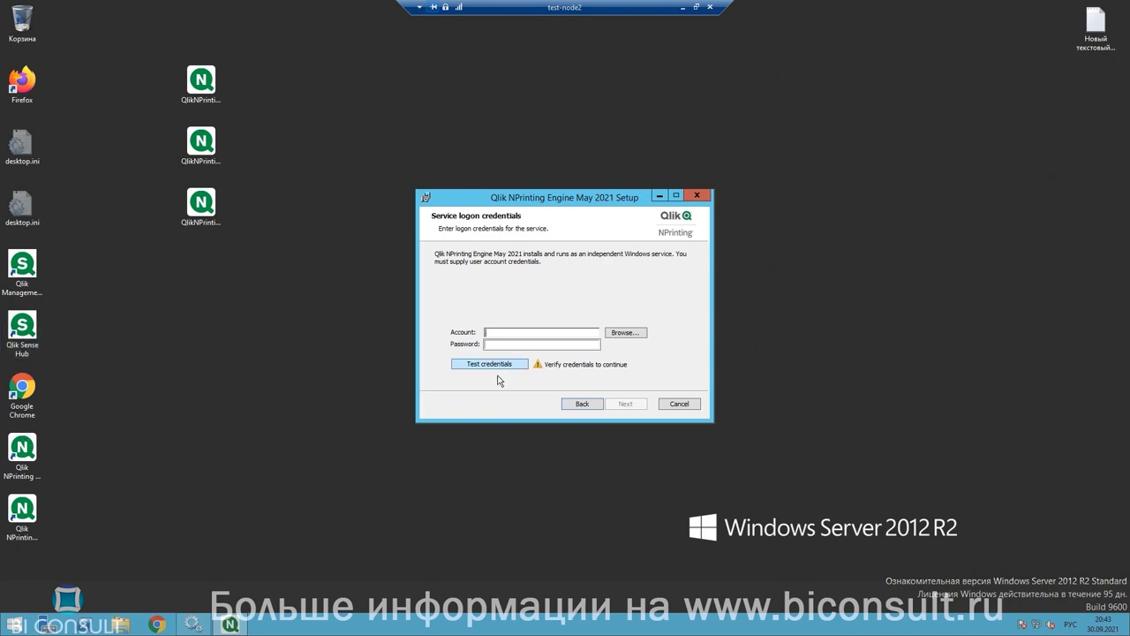
{"action": "type", "text": "Nprinting"}
{"action": "left_click", "coordinate": [512, 344]}
{"action": "key", "text": "ctrl+v"}
{"action": "type", "text": "****"}
{"action": "left_click", "coordinate": [484, 367]}
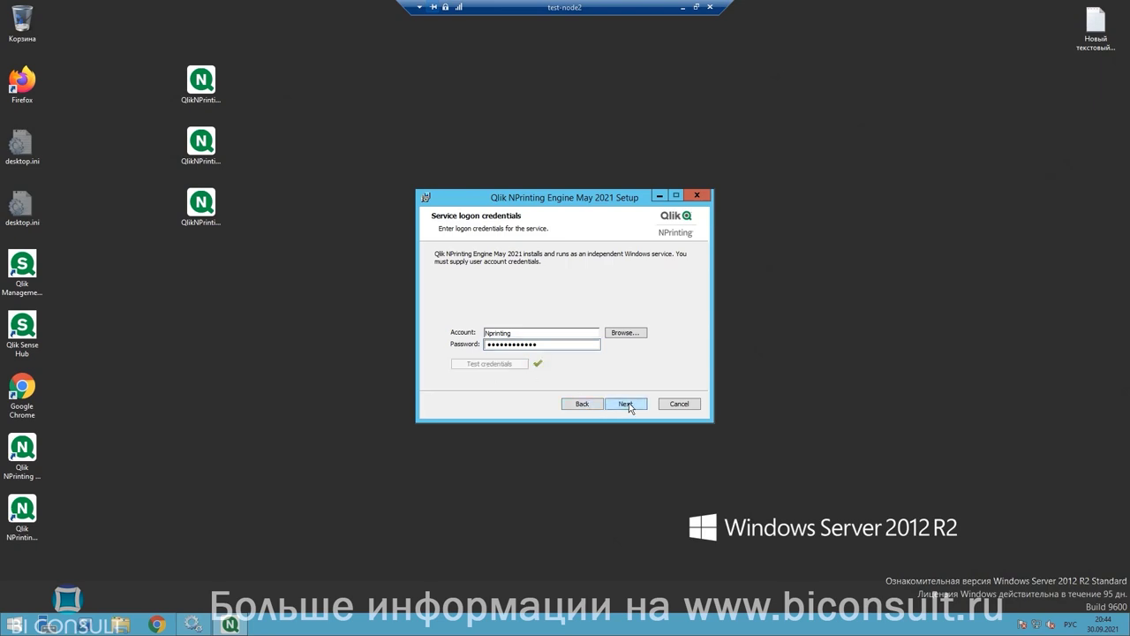
{"action": "left_click", "coordinate": [629, 403]}
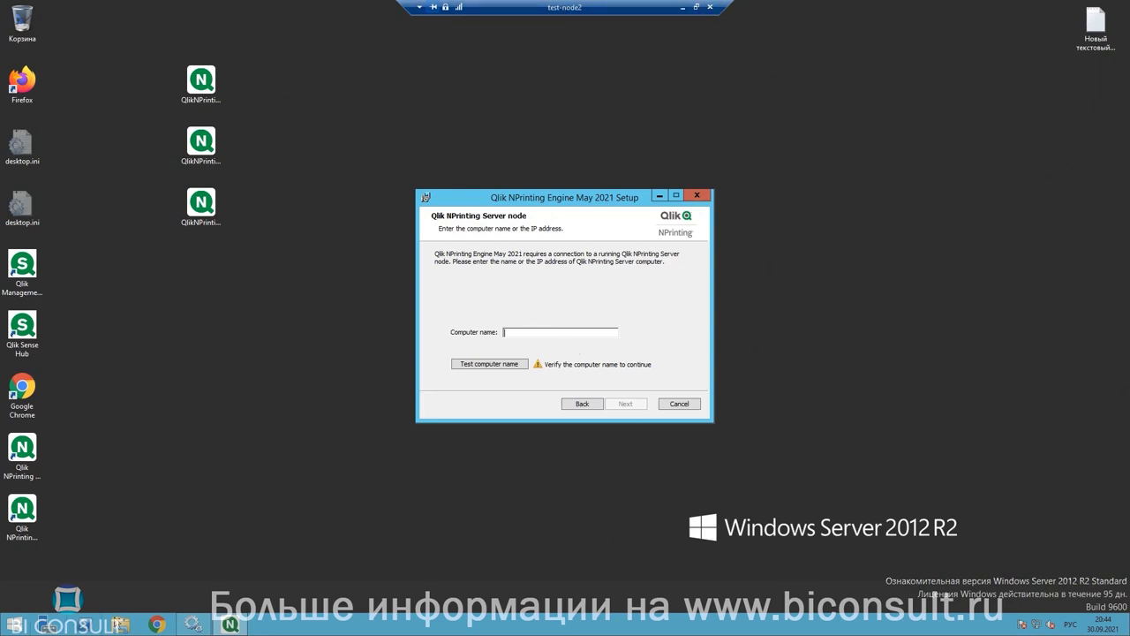
Step: Look up this computer's name in This PC system properties, then close Explorer
{"action": "left_click", "coordinate": [120, 624]}
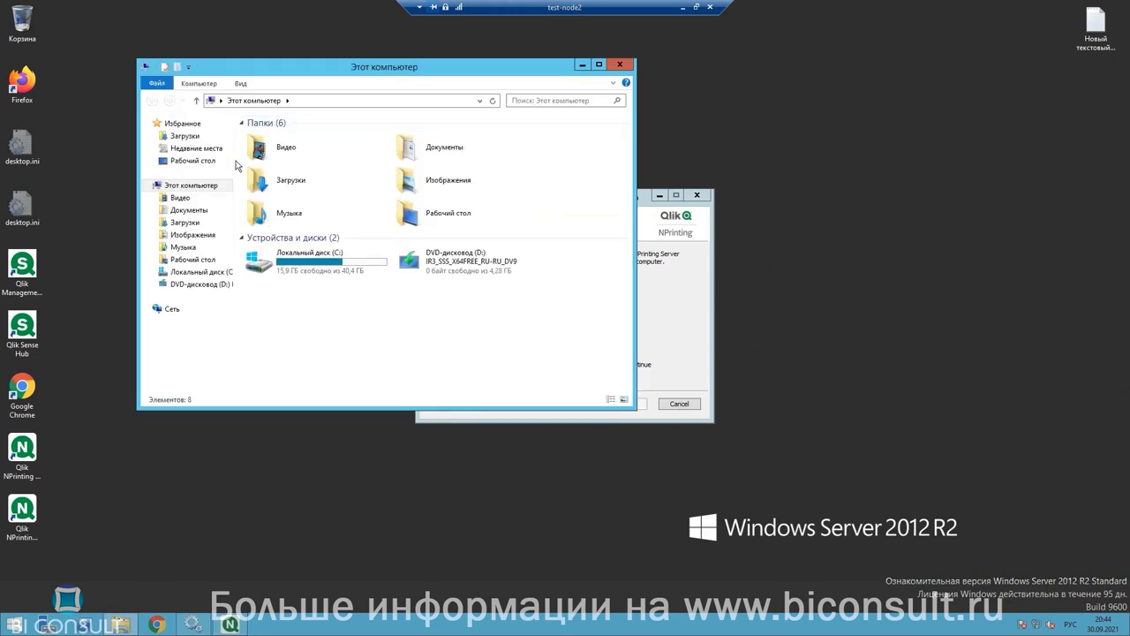
{"action": "right_click", "coordinate": [209, 189]}
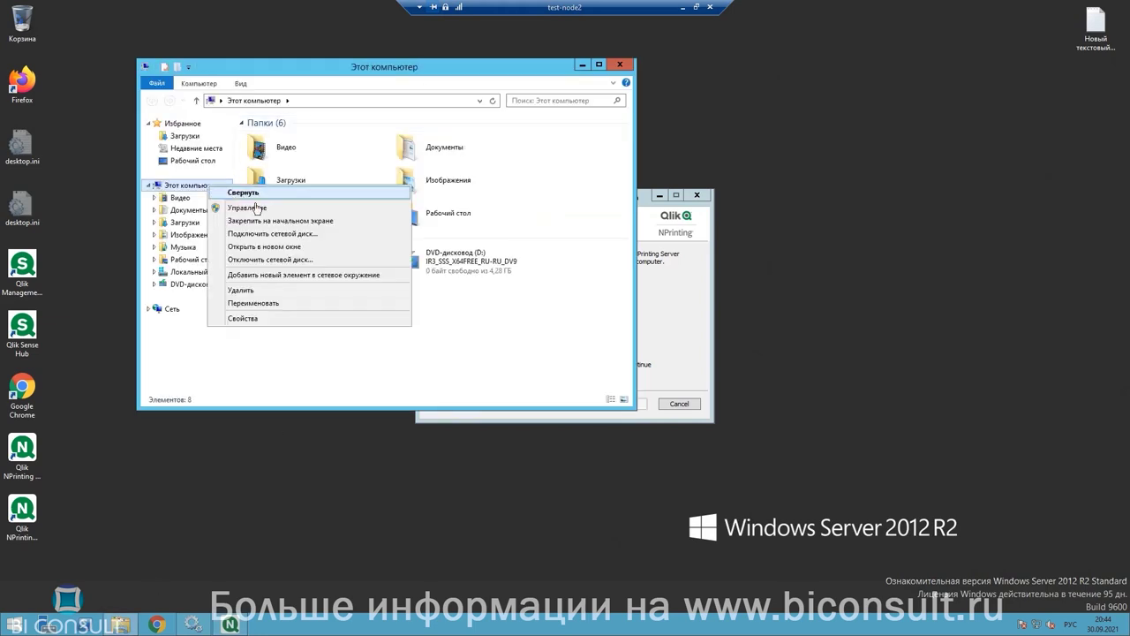
{"action": "left_click", "coordinate": [244, 321]}
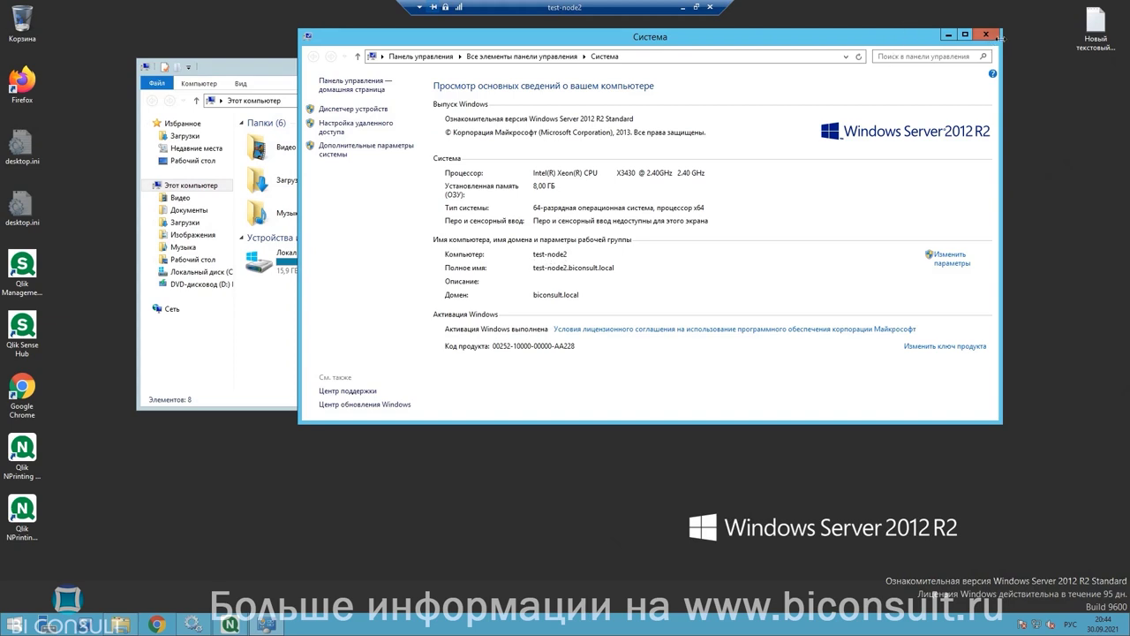
{"action": "left_click", "coordinate": [985, 35]}
{"action": "left_click", "coordinate": [586, 67]}
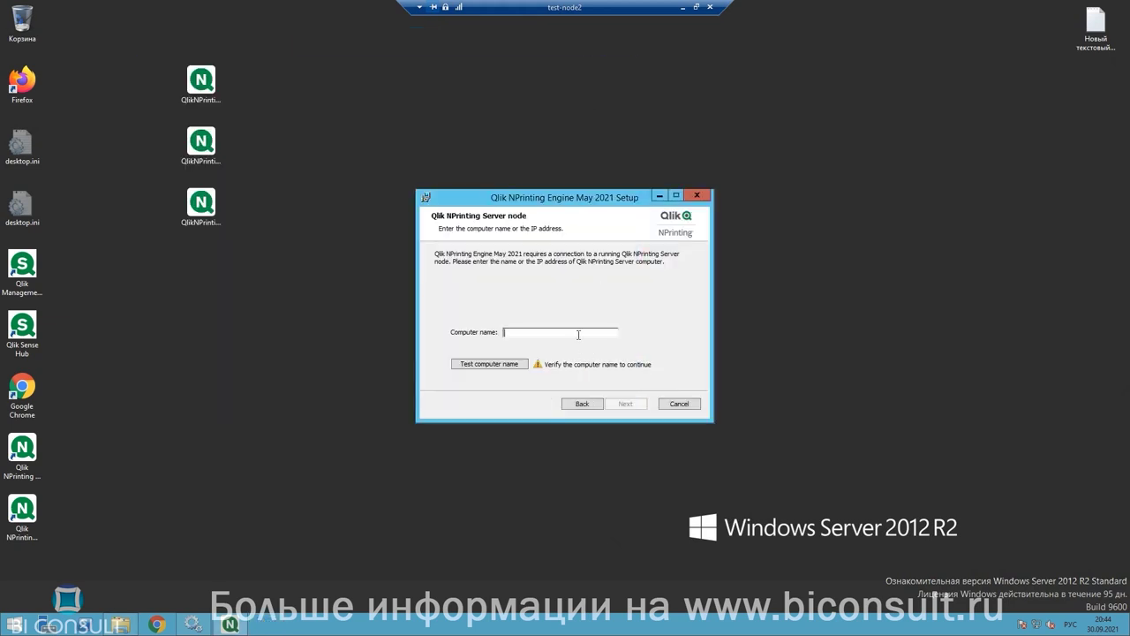
Step: Enter test-node2 as the Server computer name, test it, and continue
{"action": "type", "text": "еуы"}
{"action": "key", "text": "BackSpace"}
{"action": "key", "text": "BackSpace"}
{"action": "key", "text": "BackSpace"}
{"action": "key", "text": "BackSpace"}
{"action": "type", "text": "test-node2"}
{"action": "left_click", "coordinate": [509, 365]}
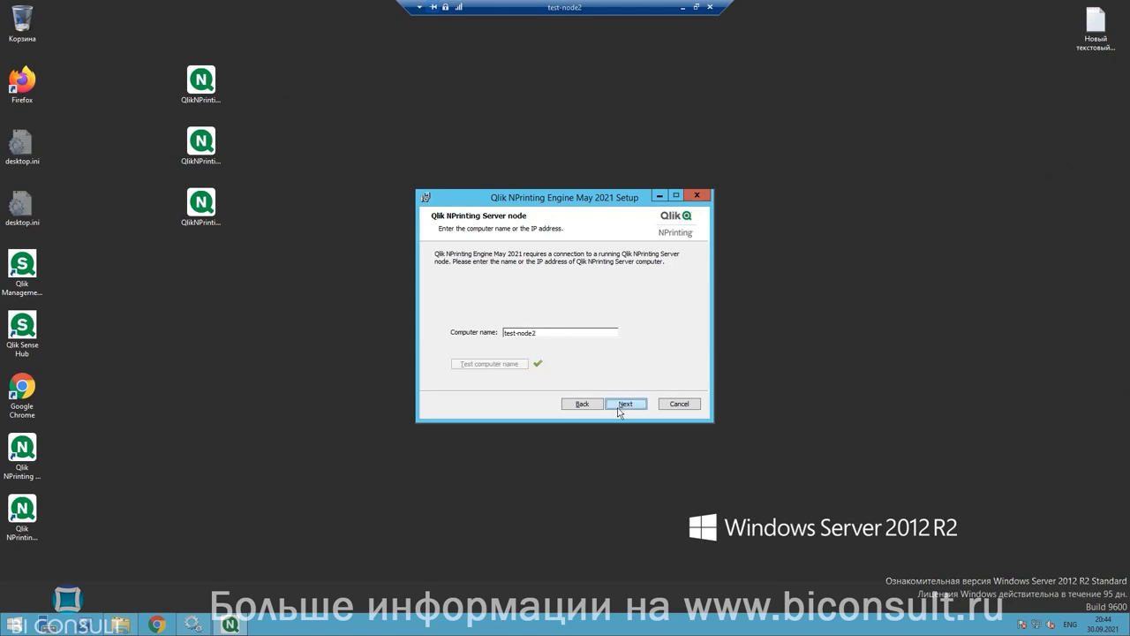
{"action": "left_click", "coordinate": [618, 406]}
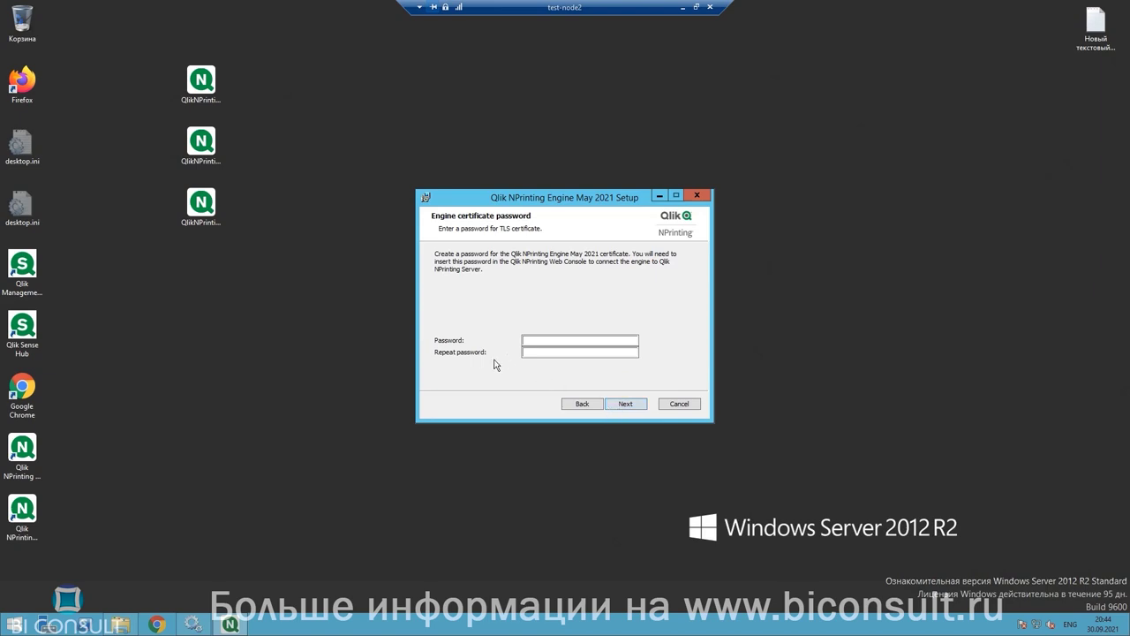
Step: Paste the TLS certificate password into both Password and Repeat password
{"action": "left_click", "coordinate": [550, 340]}
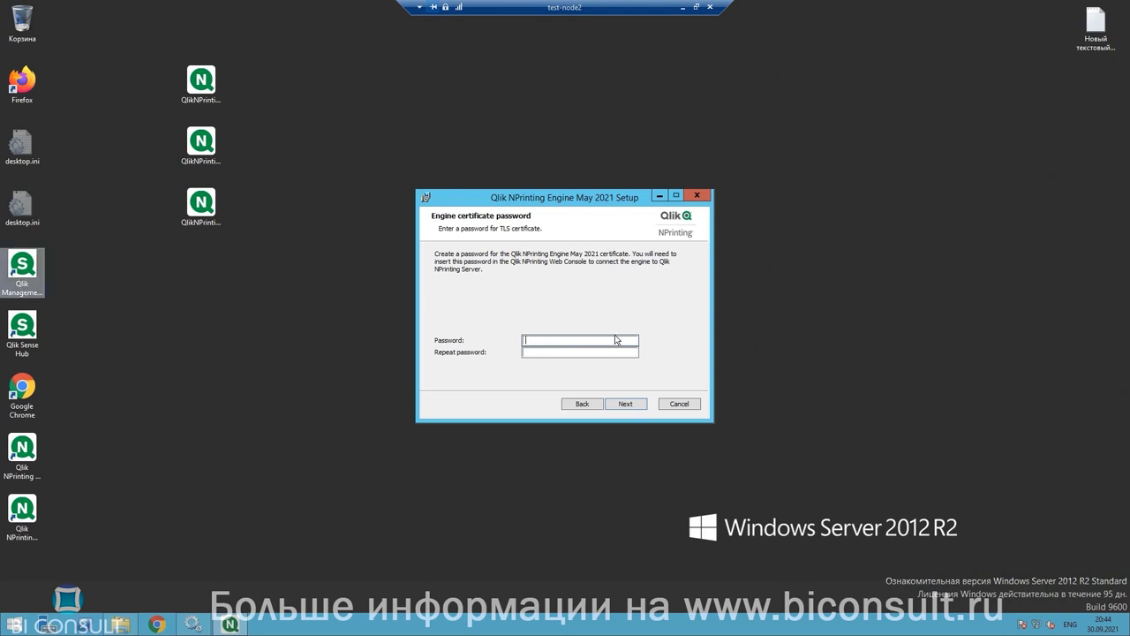
{"action": "right_click", "coordinate": [575, 341]}
{"action": "left_click", "coordinate": [606, 388]}
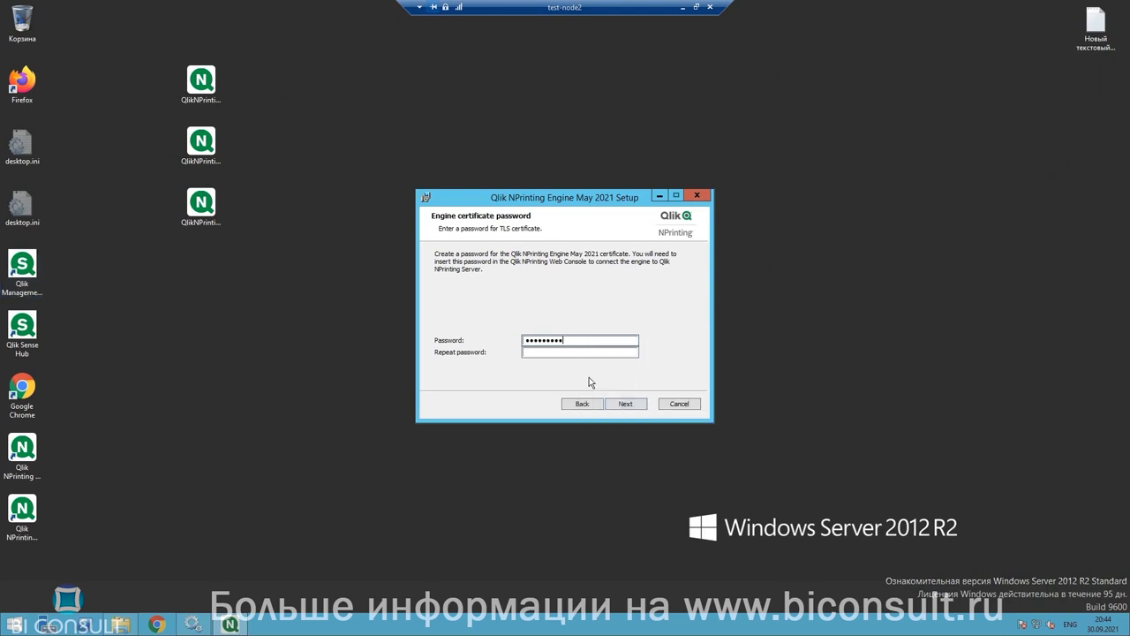
{"action": "left_click", "coordinate": [560, 352]}
{"action": "right_click", "coordinate": [559, 353]}
{"action": "left_click", "coordinate": [594, 404]}
Step: Install the Engine from the Ready to install page and close the finished setup
{"action": "left_click", "coordinate": [636, 406]}
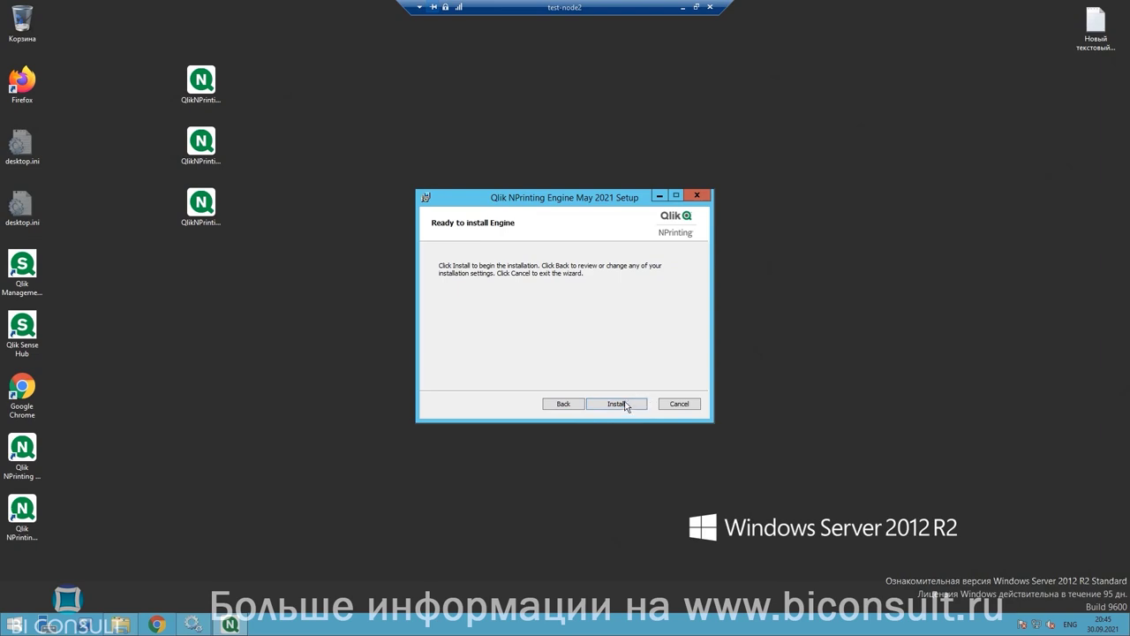
{"action": "left_click", "coordinate": [623, 403]}
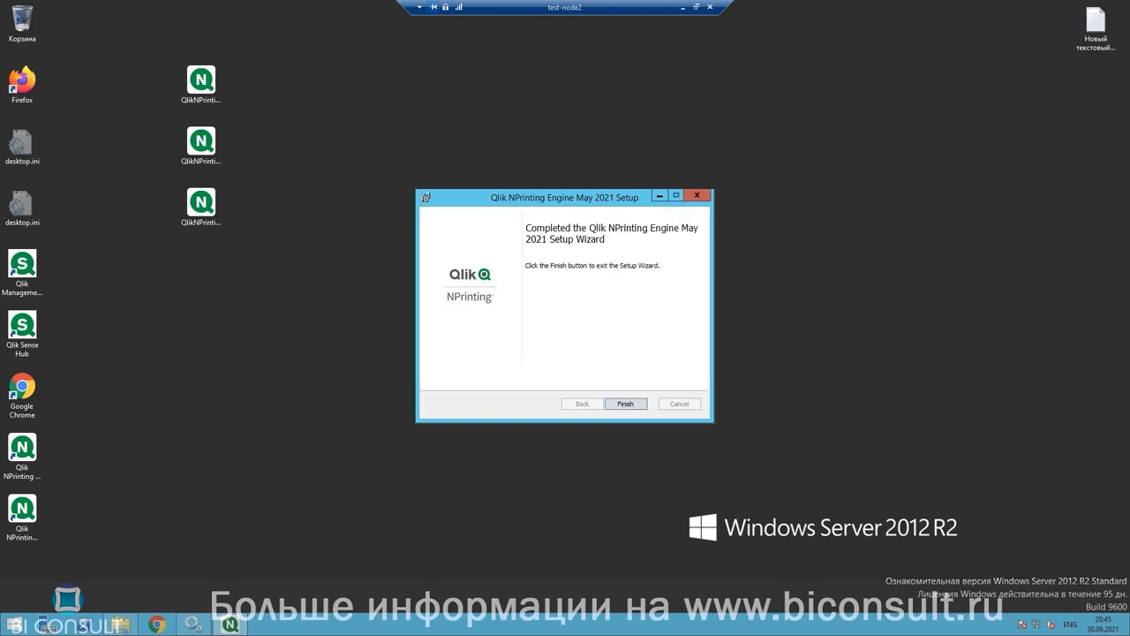
{"action": "left_click", "coordinate": [624, 402]}
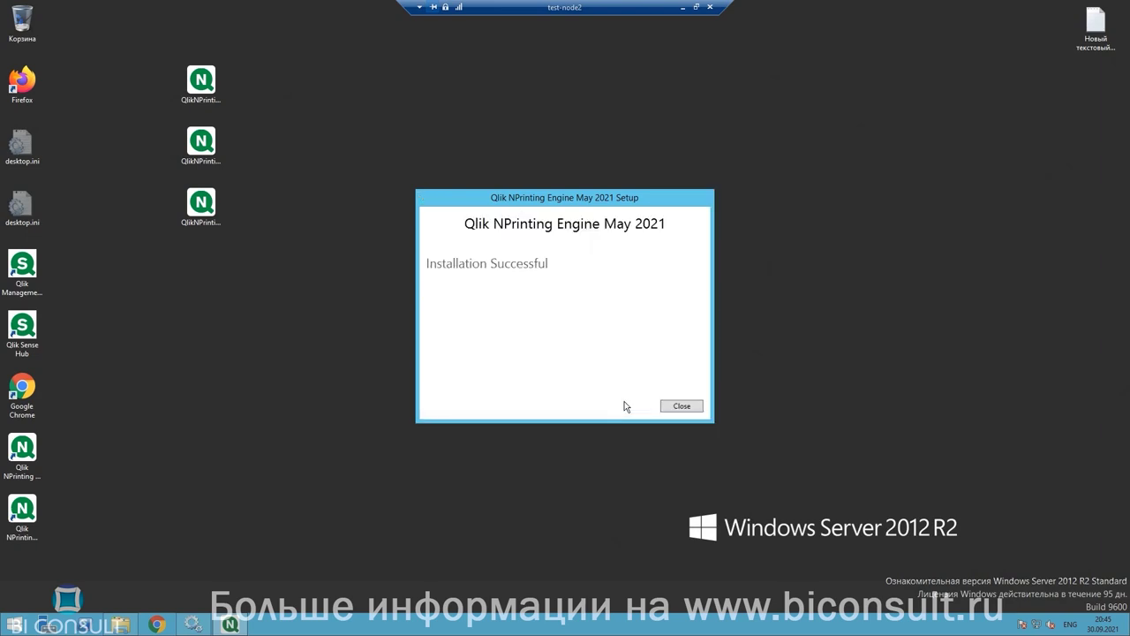
{"action": "left_click", "coordinate": [681, 406]}
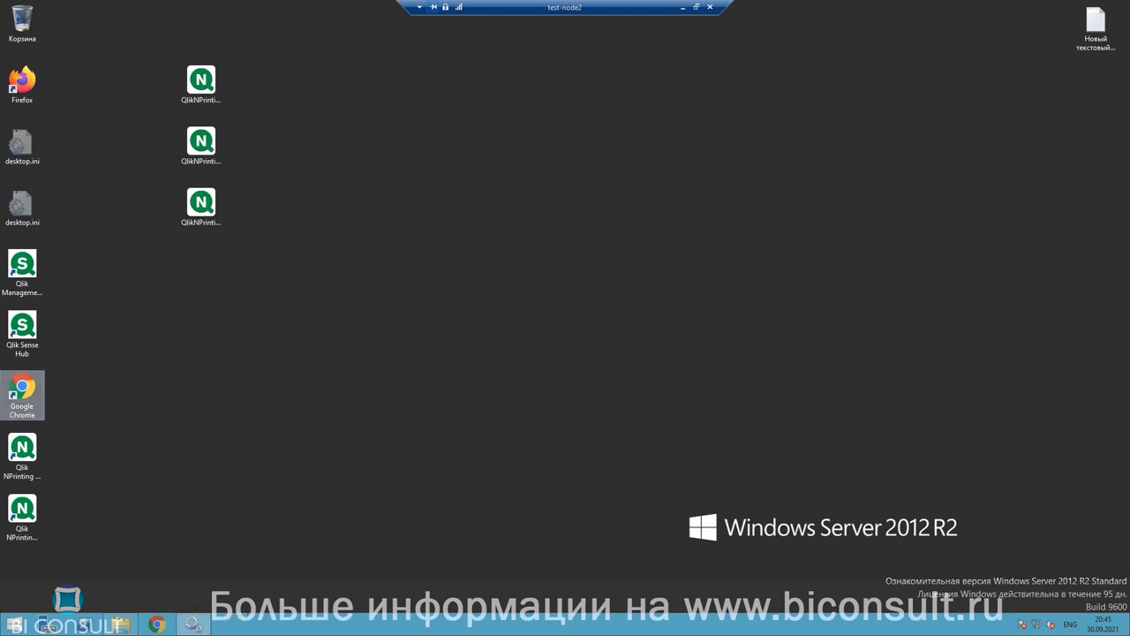
Step: Run the Designer installer as administrator and dismiss the missing Office warning
{"action": "right_click", "coordinate": [202, 208]}
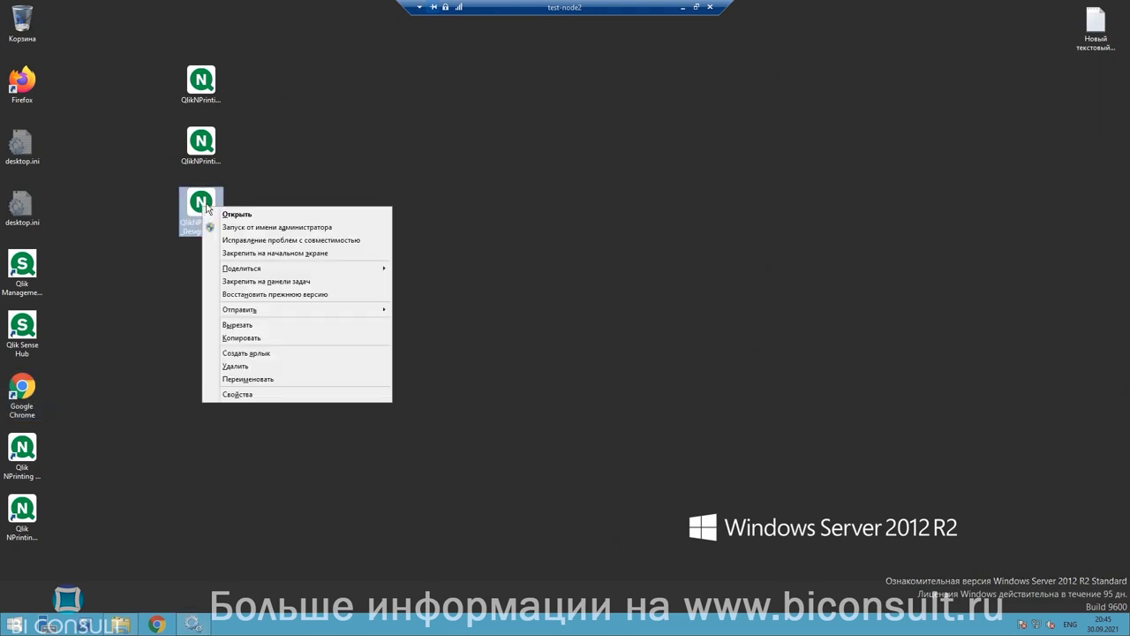
{"action": "left_click", "coordinate": [251, 228]}
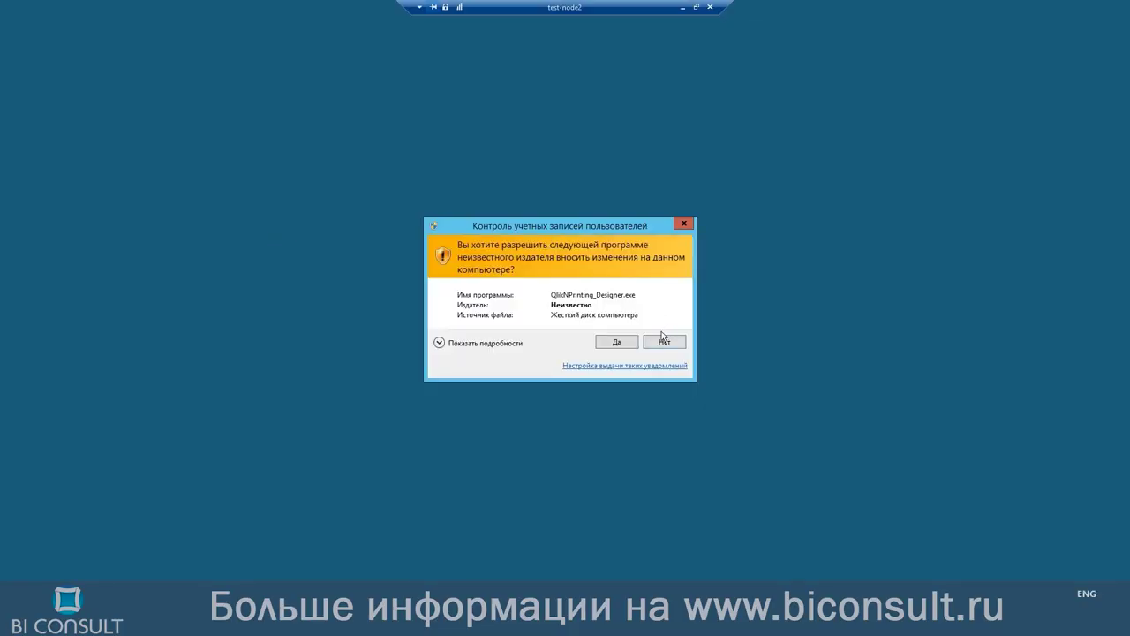
{"action": "left_click", "coordinate": [628, 341]}
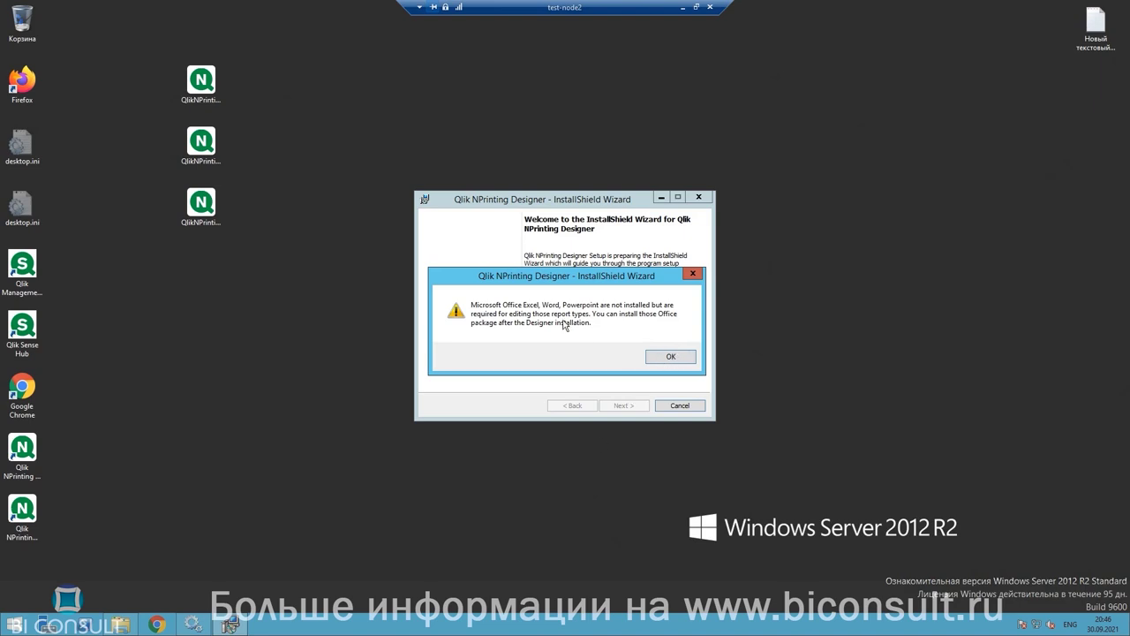
{"action": "left_click", "coordinate": [659, 356]}
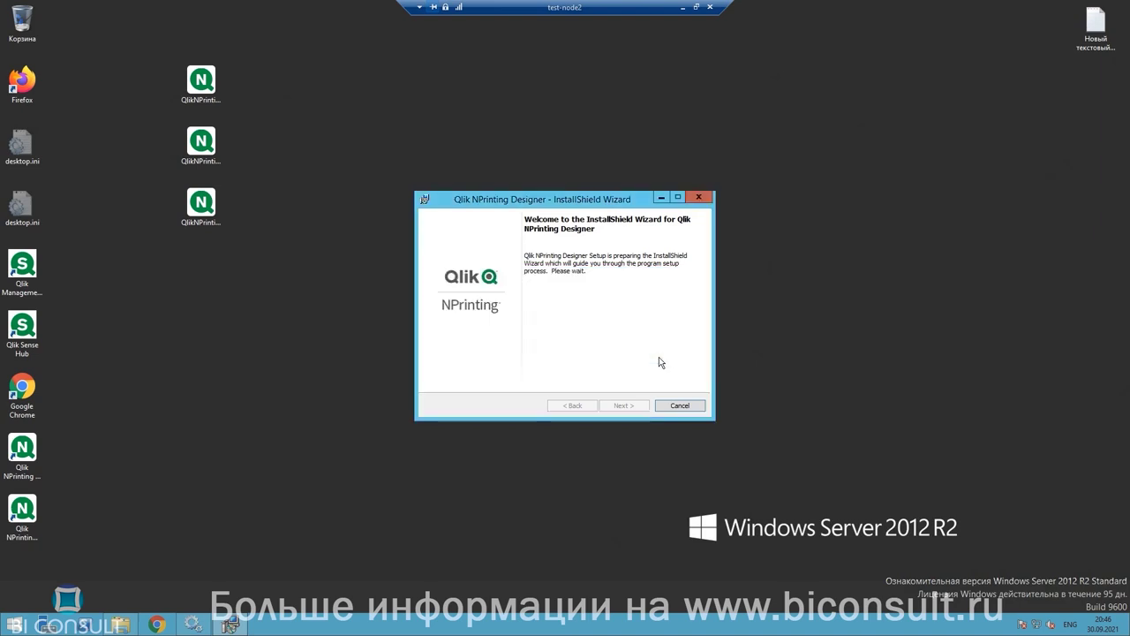
Step: Accept the licence, keep the default destination folder, install Designer, and finish
{"action": "left_click", "coordinate": [624, 405]}
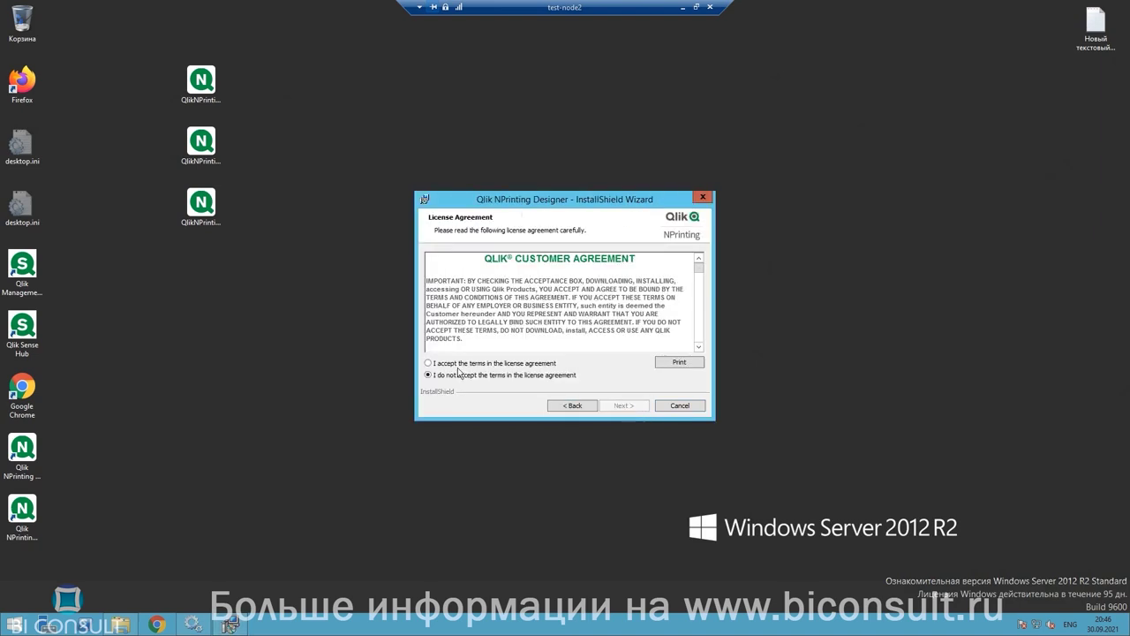
{"action": "left_click", "coordinate": [429, 363]}
{"action": "left_click", "coordinate": [642, 411]}
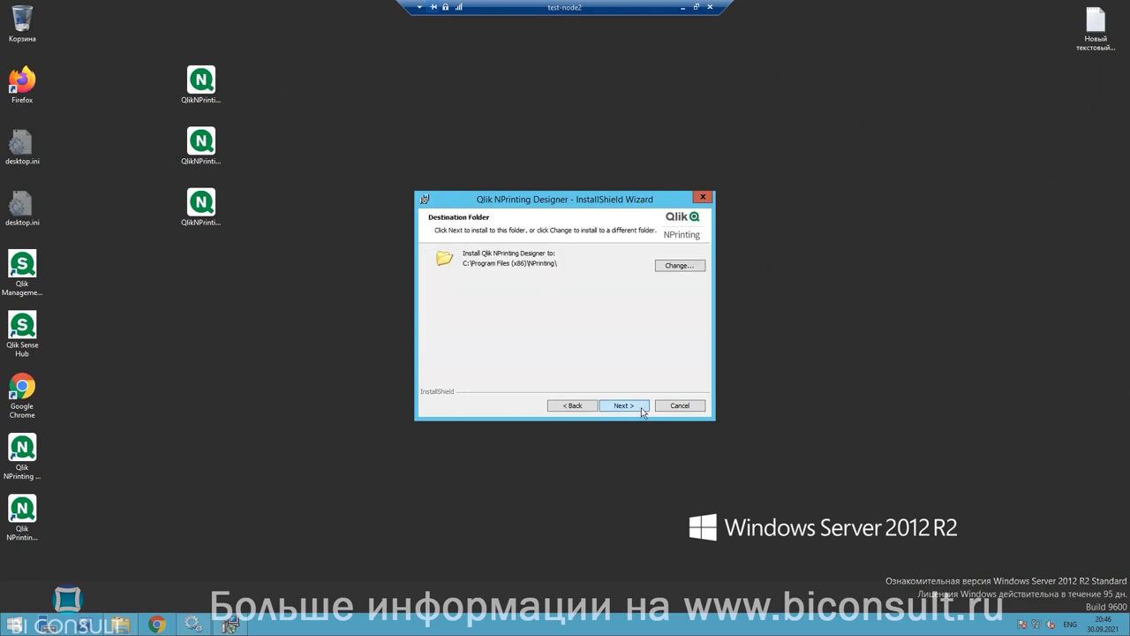
{"action": "left_click", "coordinate": [640, 409]}
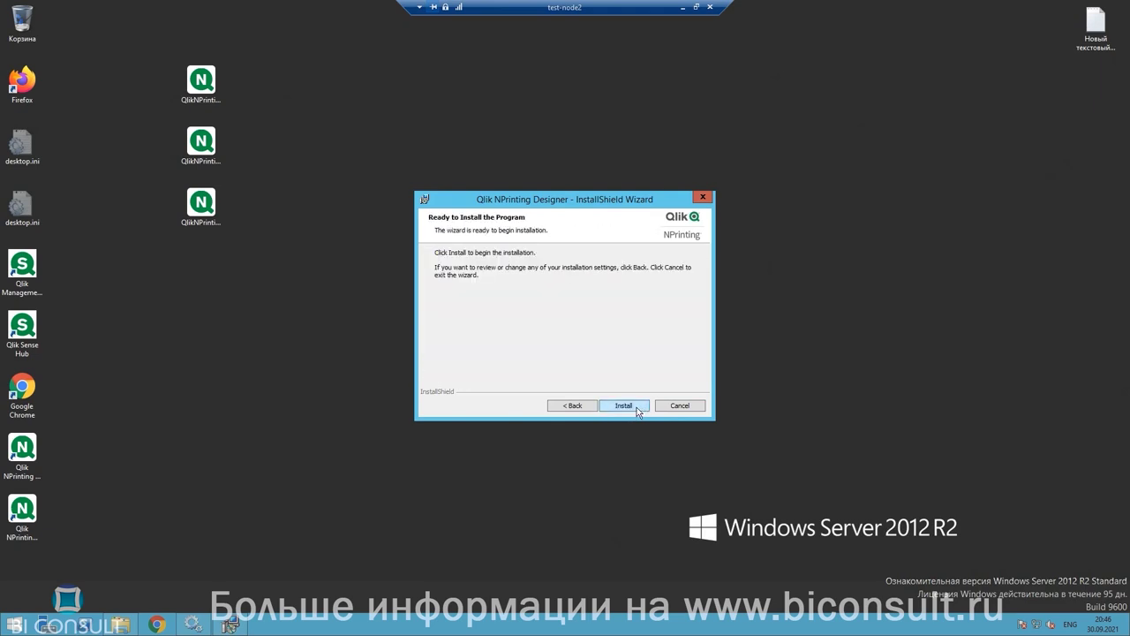
{"action": "left_click", "coordinate": [638, 408]}
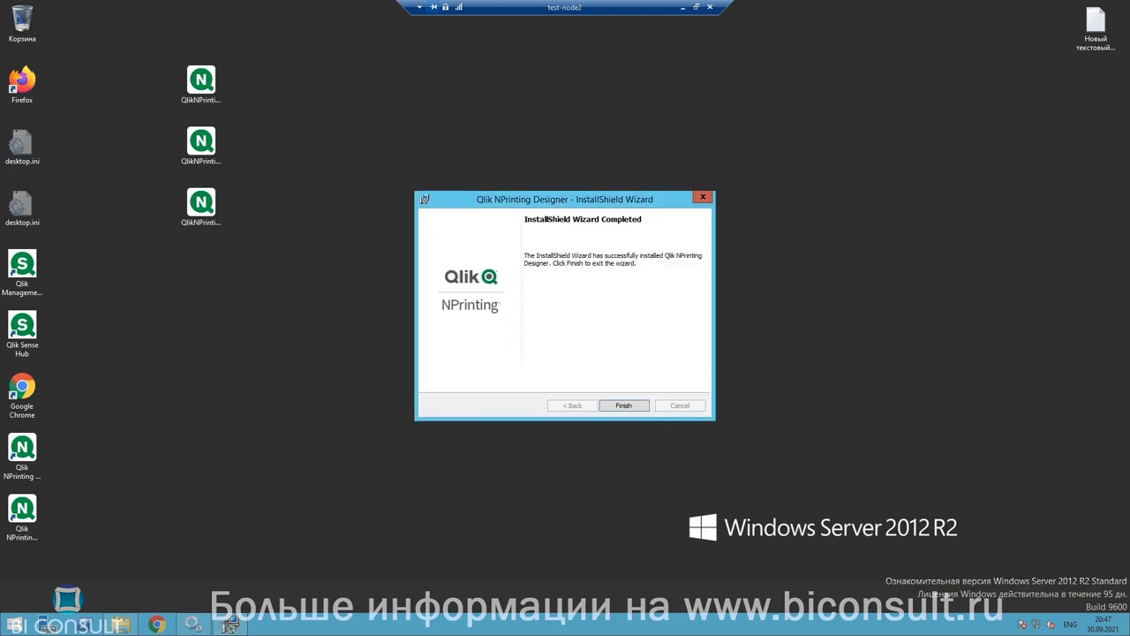
{"action": "left_click", "coordinate": [644, 407]}
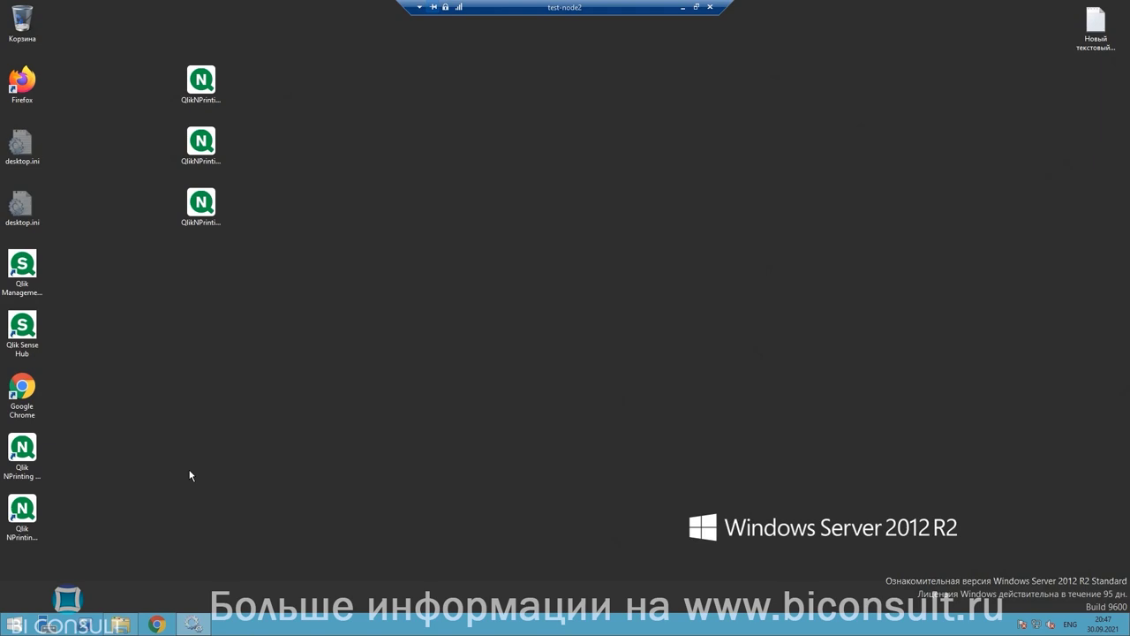
Step: Launch the Web Console and accept Firefox's certificate risk to reach the test-node2:4993 sign-in
{"action": "double_click", "coordinate": [25, 450]}
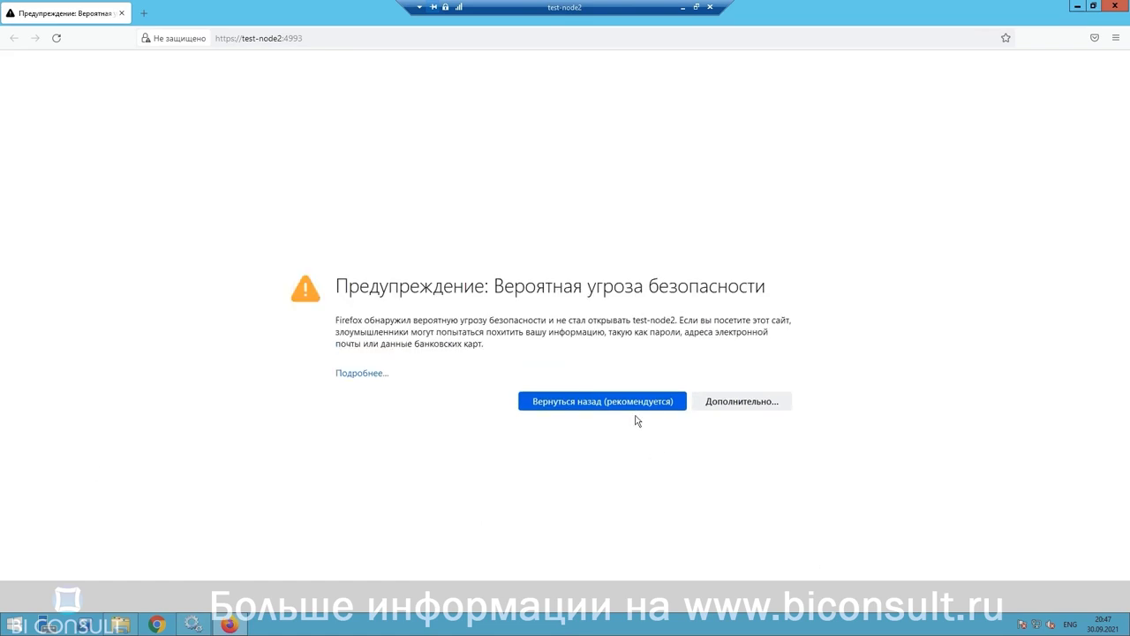
{"action": "left_click", "coordinate": [766, 405]}
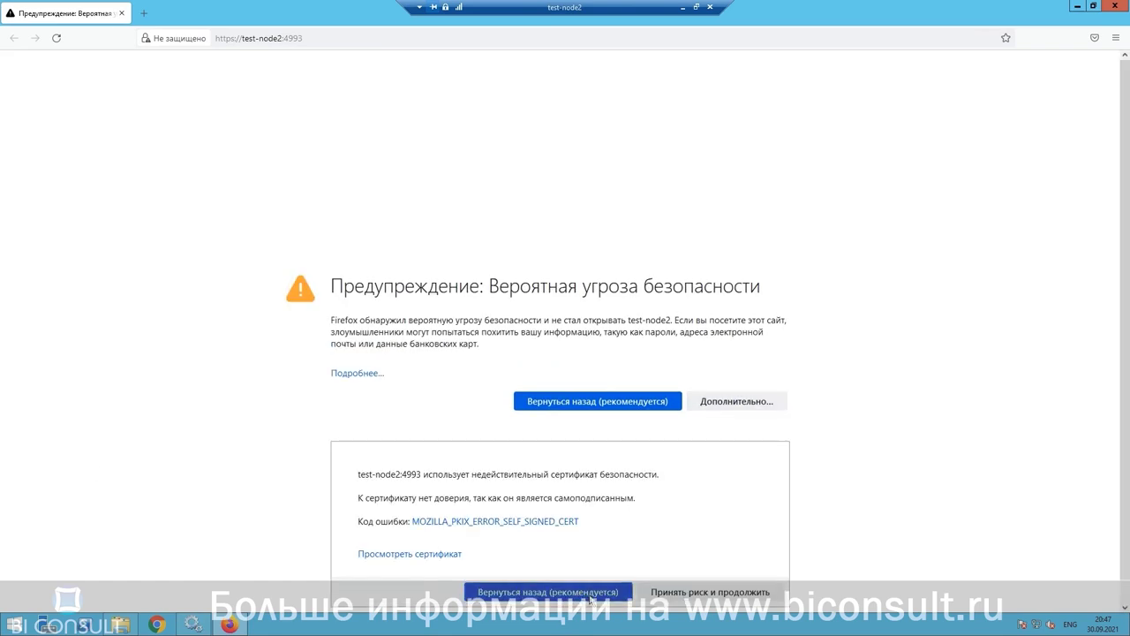
{"action": "left_click", "coordinate": [687, 592]}
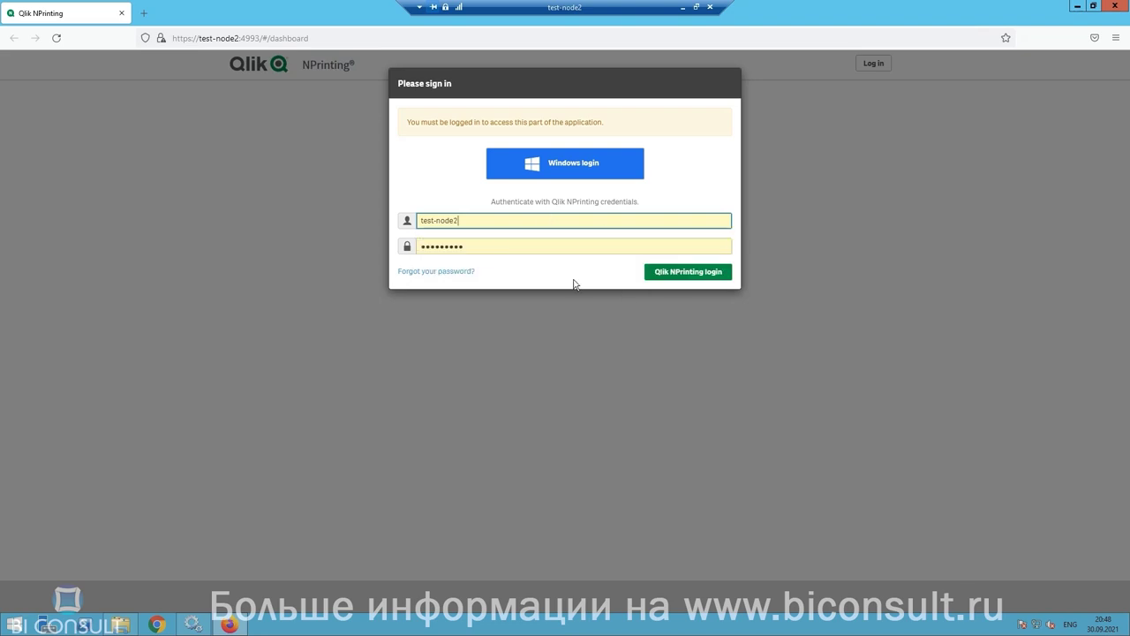
Step: Sign in to the NPrinting console using the saved admin login
{"action": "left_click", "coordinate": [688, 274]}
{"action": "left_click", "coordinate": [687, 275]}
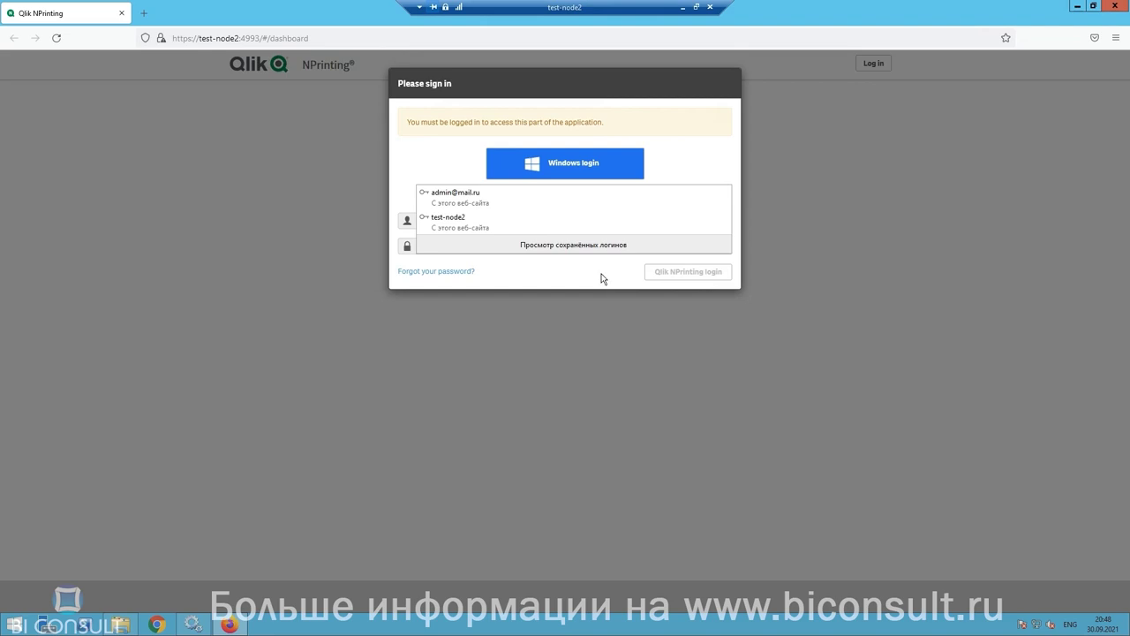
{"action": "left_click", "coordinate": [462, 221]}
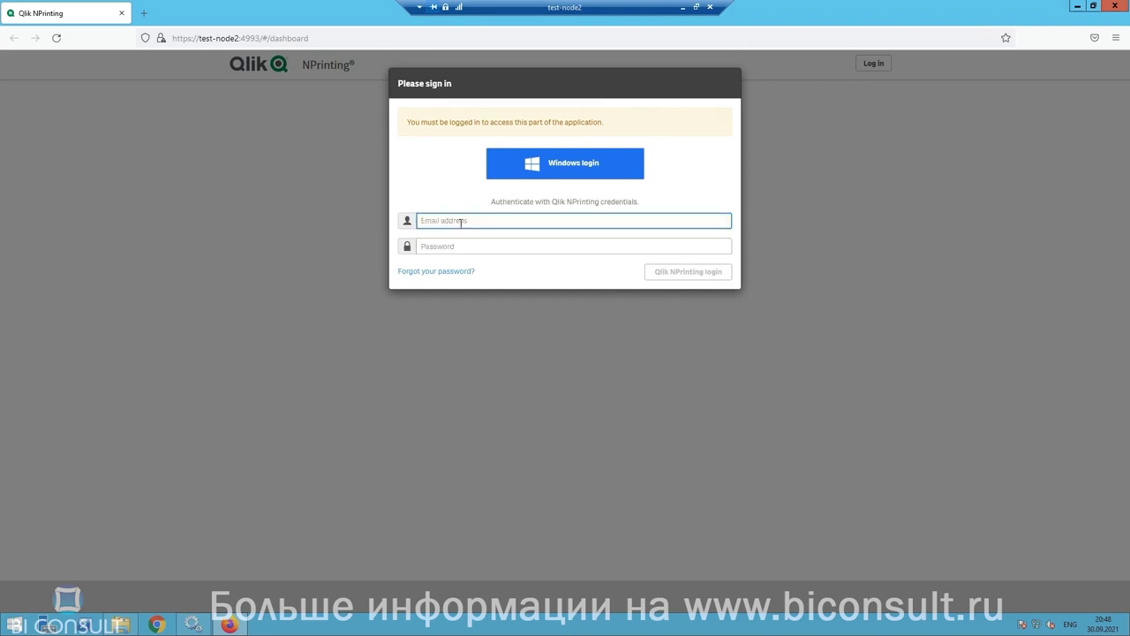
{"action": "left_click", "coordinate": [676, 274]}
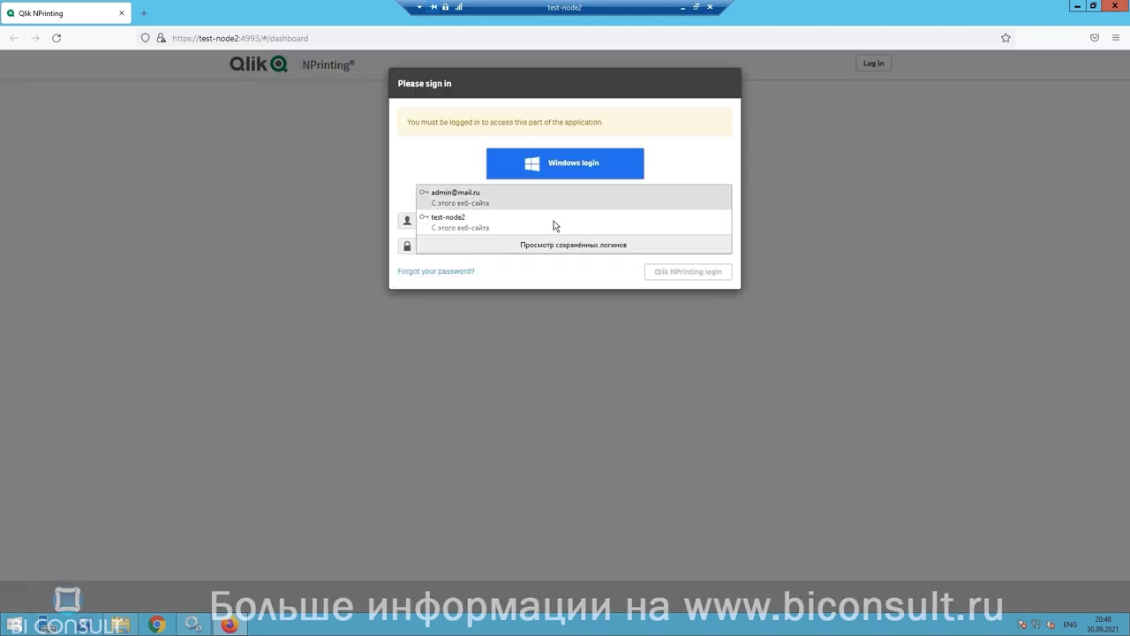
{"action": "left_click", "coordinate": [496, 196]}
{"action": "left_click", "coordinate": [663, 272]}
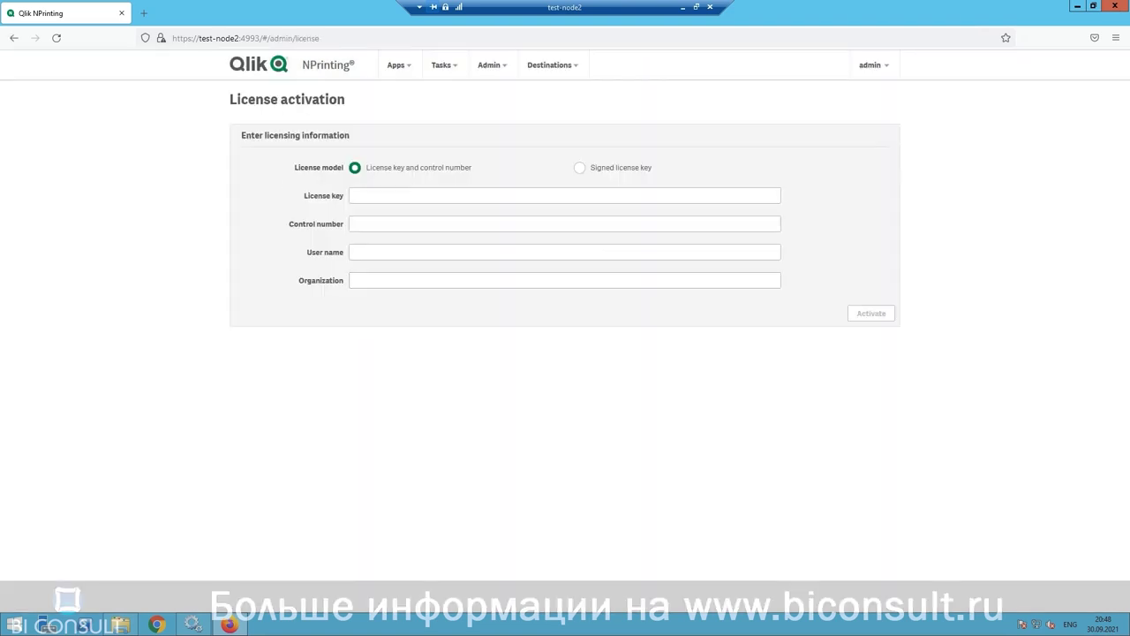
Step: Paste Biconsult into both the User name and Organization fields
{"action": "left_click", "coordinate": [378, 252]}
{"action": "right_click", "coordinate": [378, 252]}
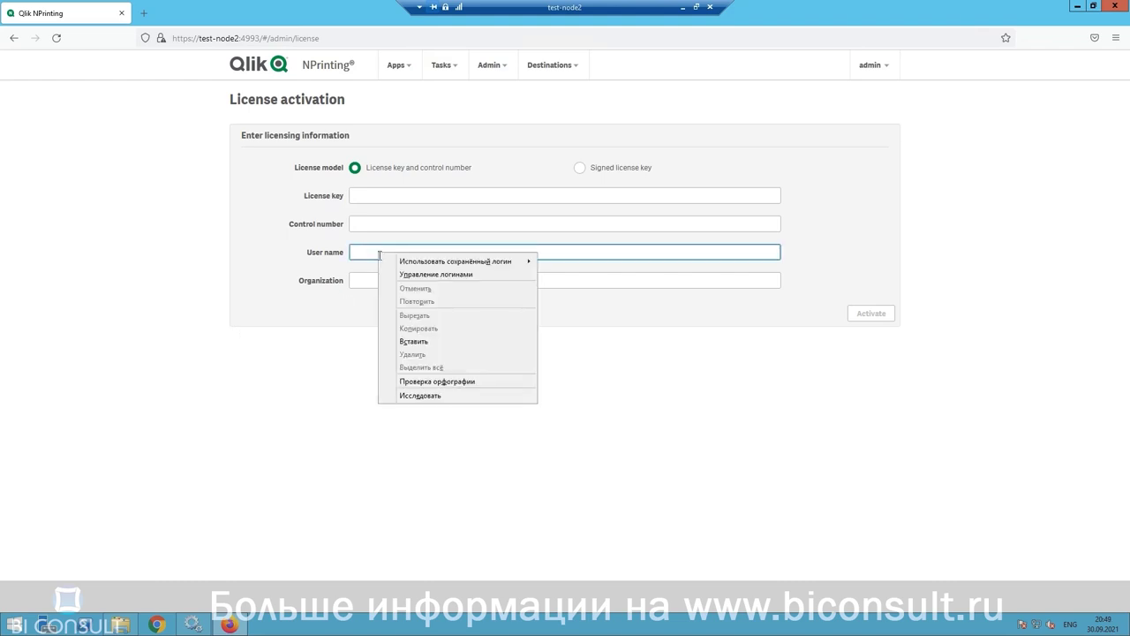
{"action": "left_click", "coordinate": [402, 341]}
{"action": "right_click", "coordinate": [367, 283]}
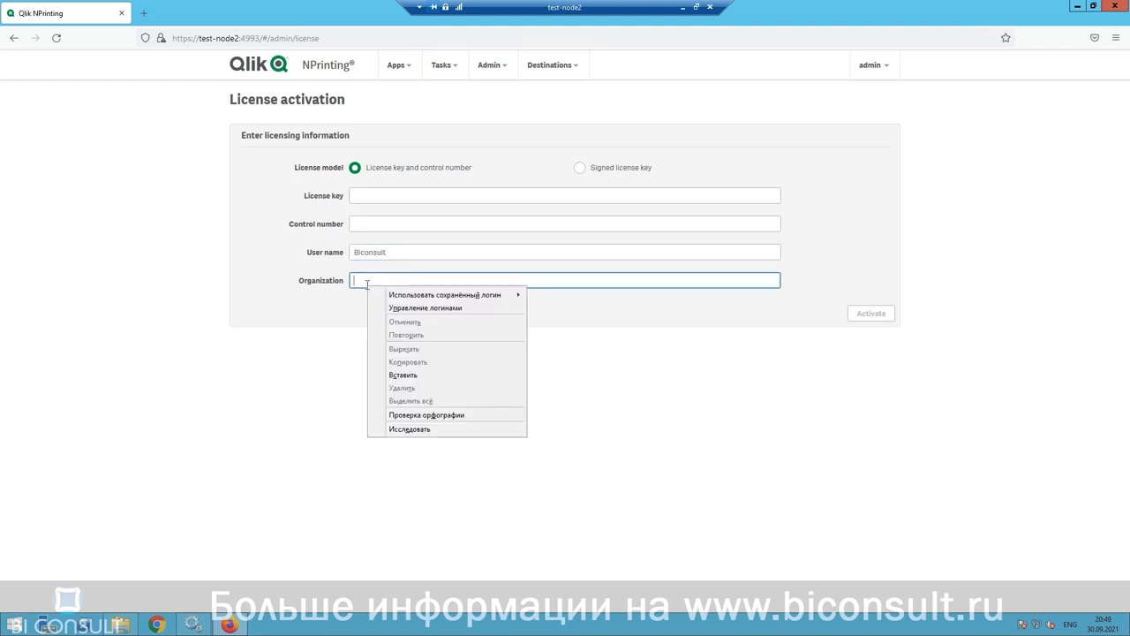
{"action": "left_click", "coordinate": [402, 374]}
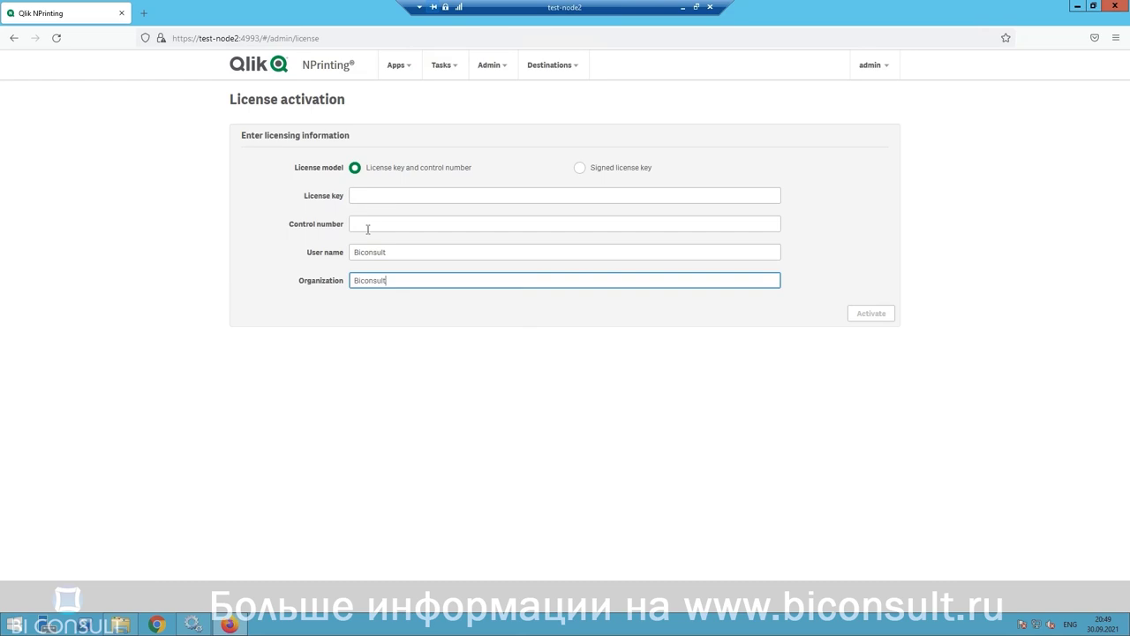
Step: Choose the Signed license key model, paste the key, and activate the license
{"action": "left_click", "coordinate": [580, 168]}
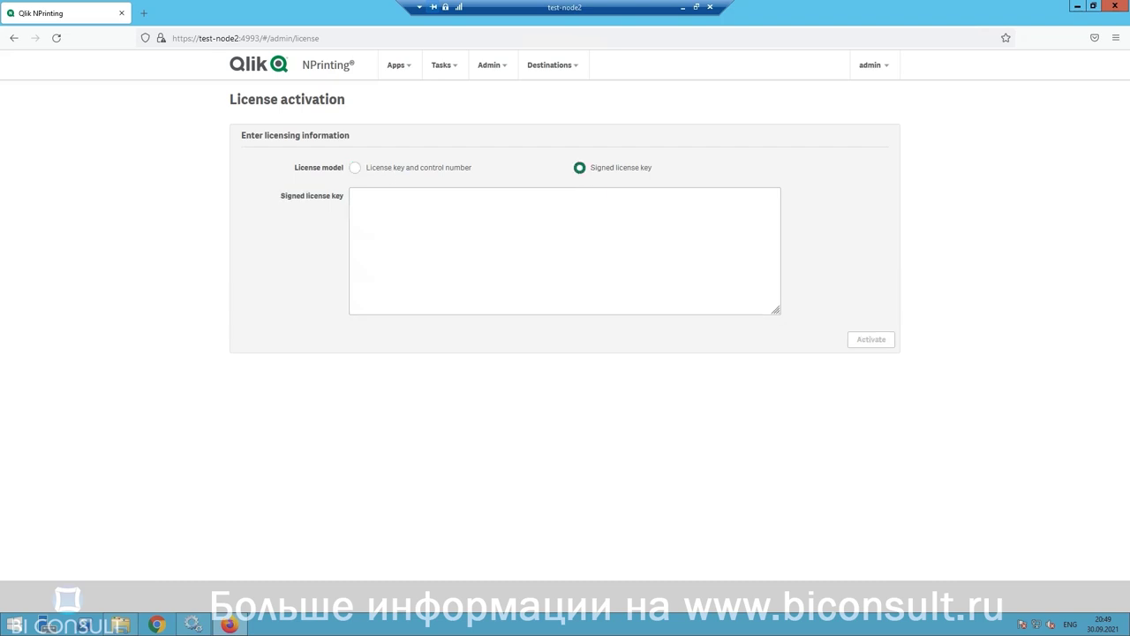
{"action": "right_click", "coordinate": [425, 208]}
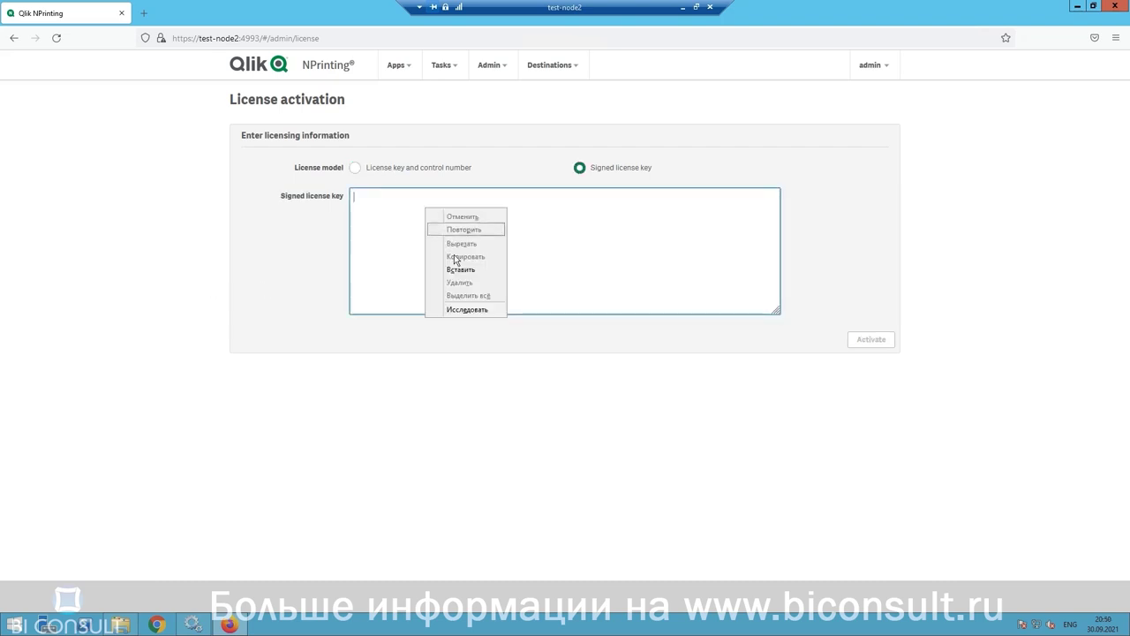
{"action": "left_click", "coordinate": [460, 270]}
{"action": "left_click", "coordinate": [887, 341]}
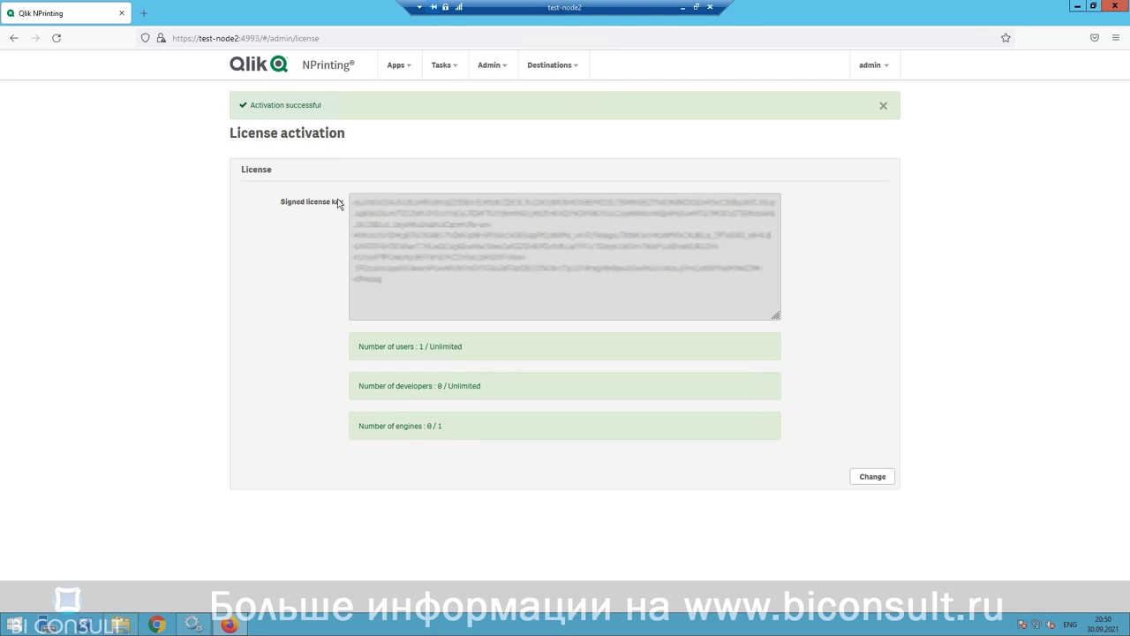
{"action": "left_click", "coordinate": [500, 70]}
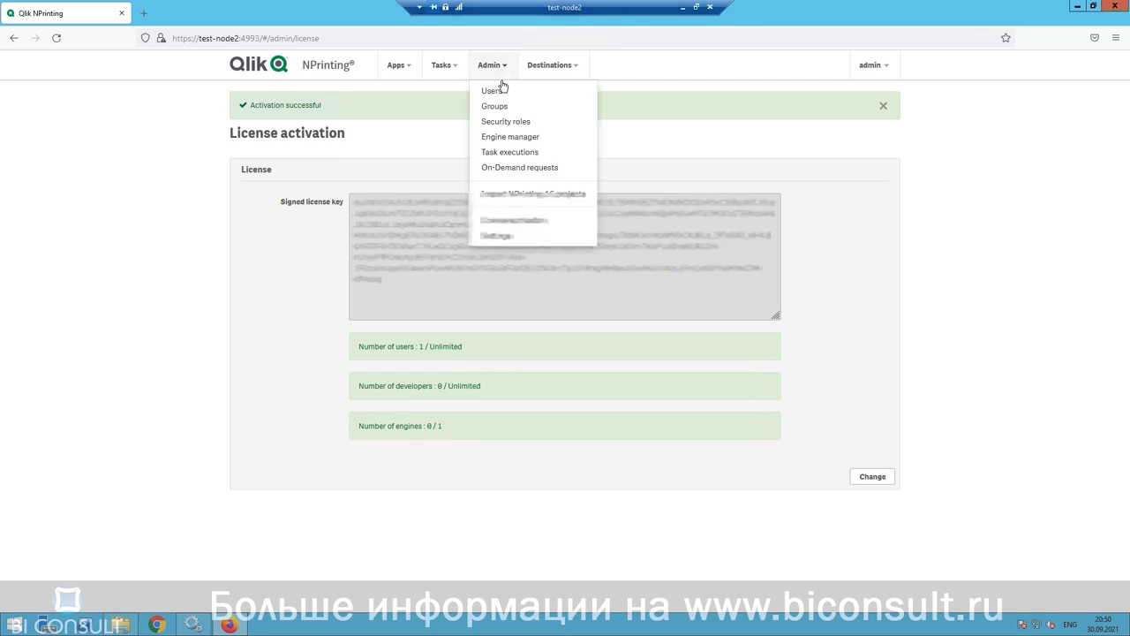
Step: In Engine manager, add a new engine named MainEngine with address test-node2
{"action": "left_click", "coordinate": [499, 139]}
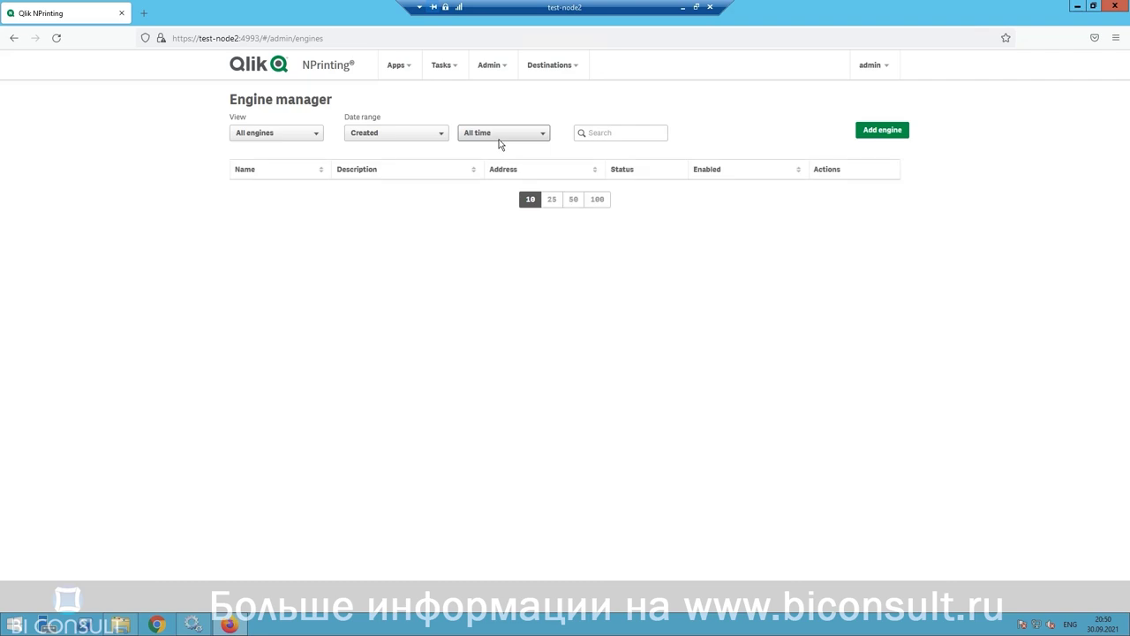
{"action": "left_click", "coordinate": [886, 132]}
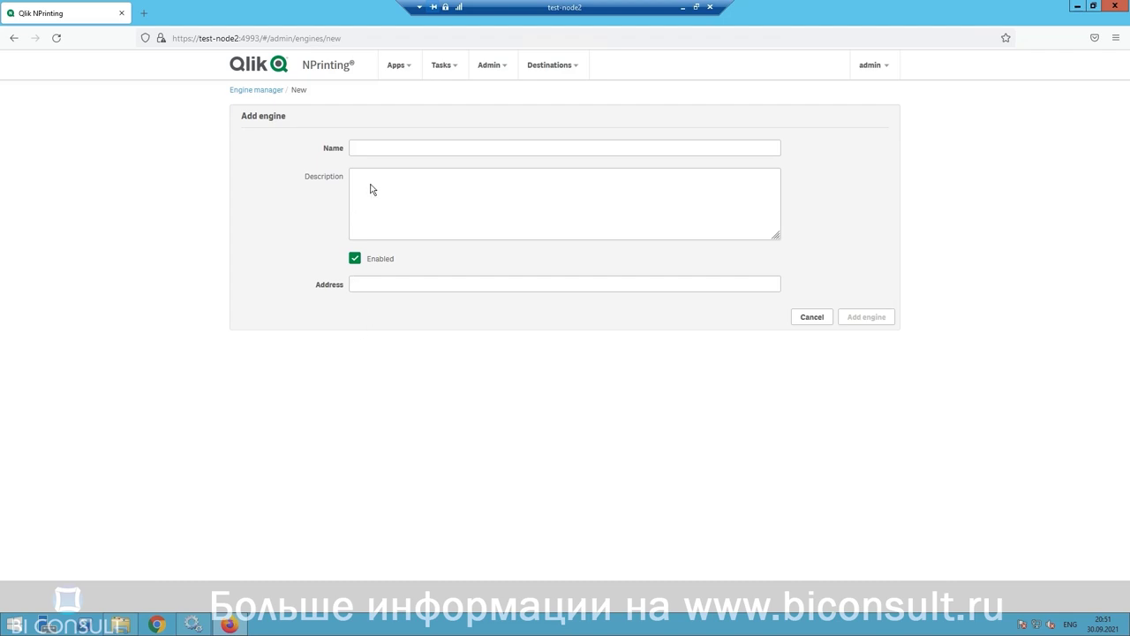
{"action": "left_click", "coordinate": [402, 148]}
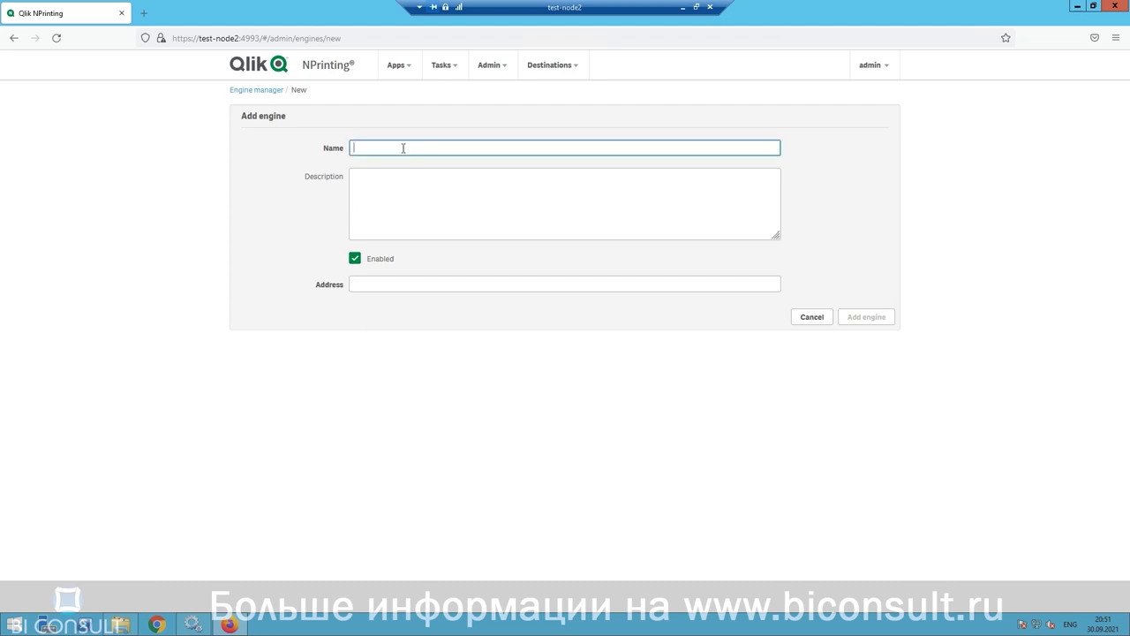
{"action": "type", "text": "MainE"}
{"action": "left_click", "coordinate": [379, 167]}
{"action": "left_click", "coordinate": [367, 283]}
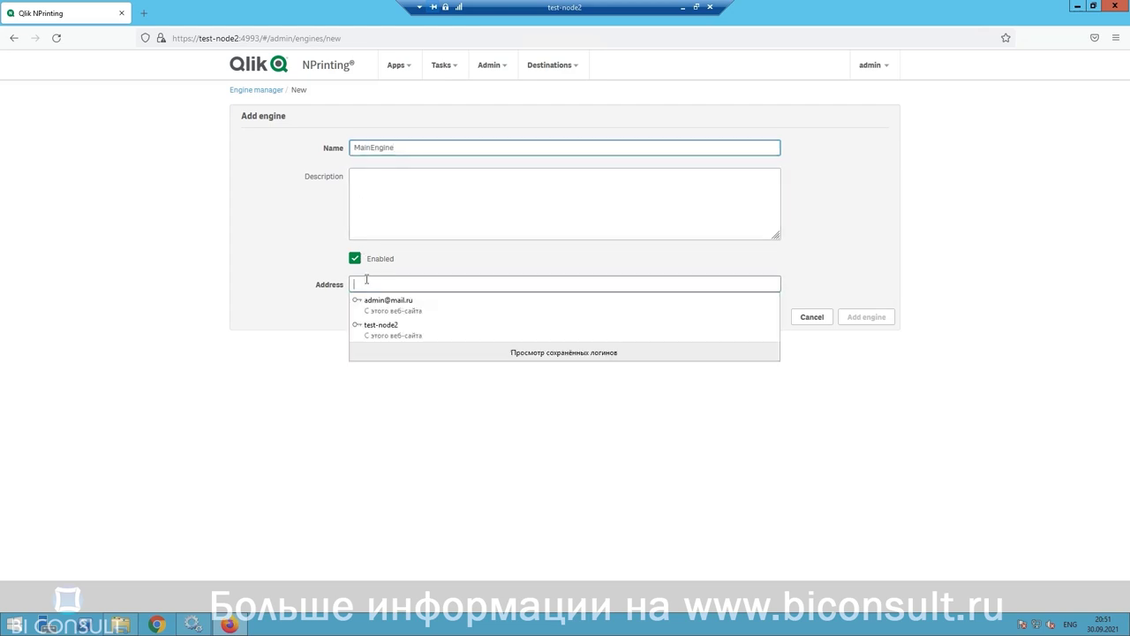
{"action": "left_click", "coordinate": [381, 330]}
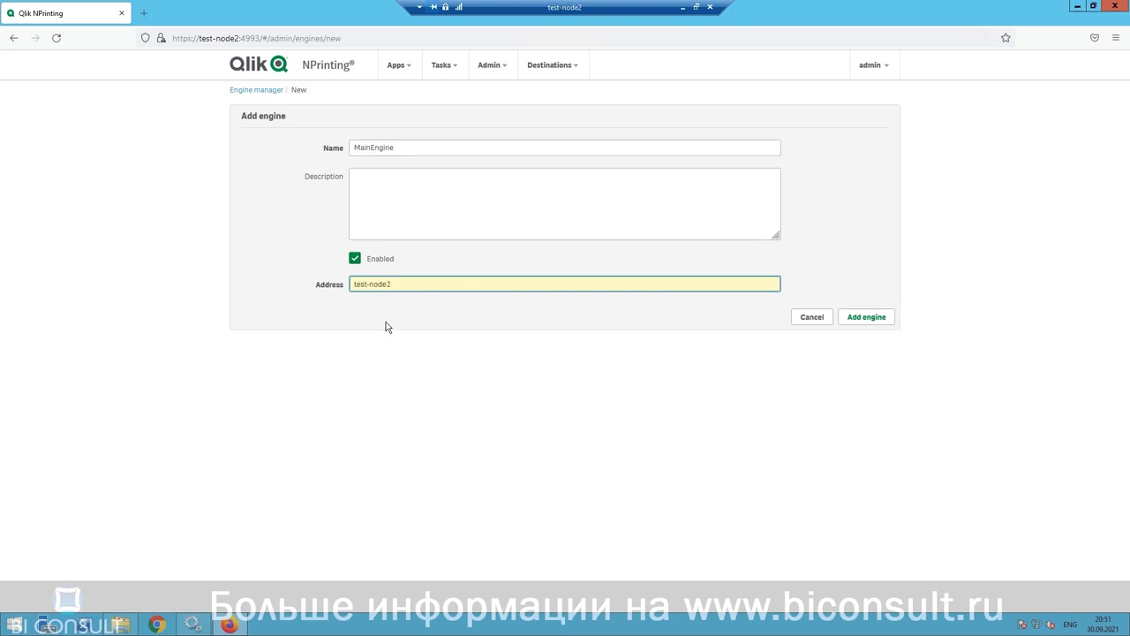
{"action": "left_click", "coordinate": [870, 318]}
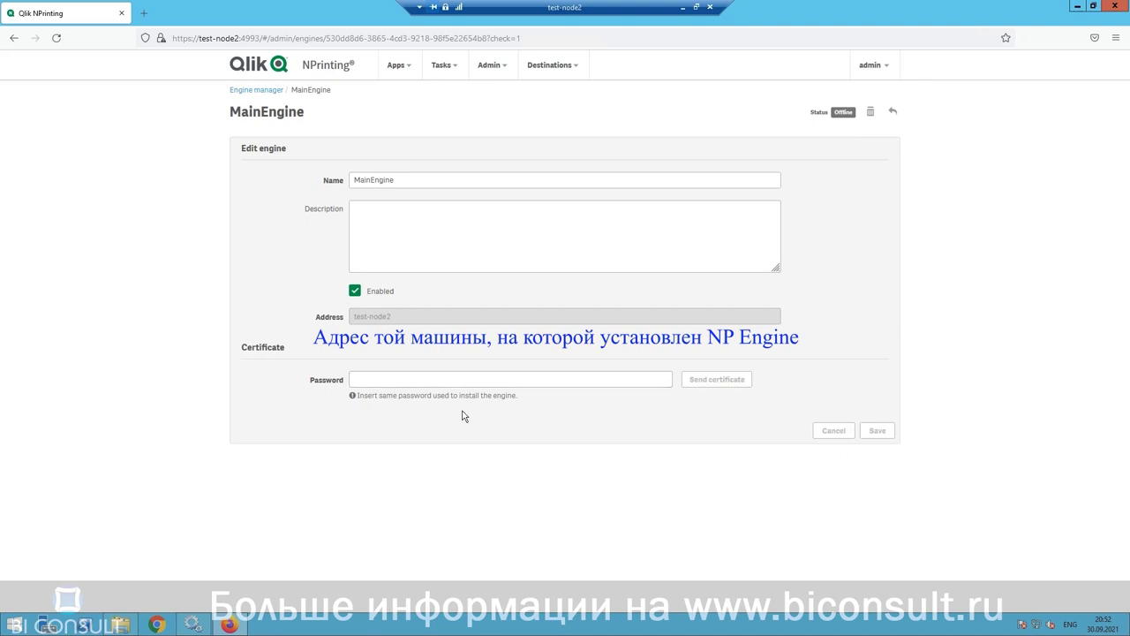
Step: Paste the engine's certificate password, send the certificate, then return to the Engine manager list
{"action": "left_click", "coordinate": [364, 380]}
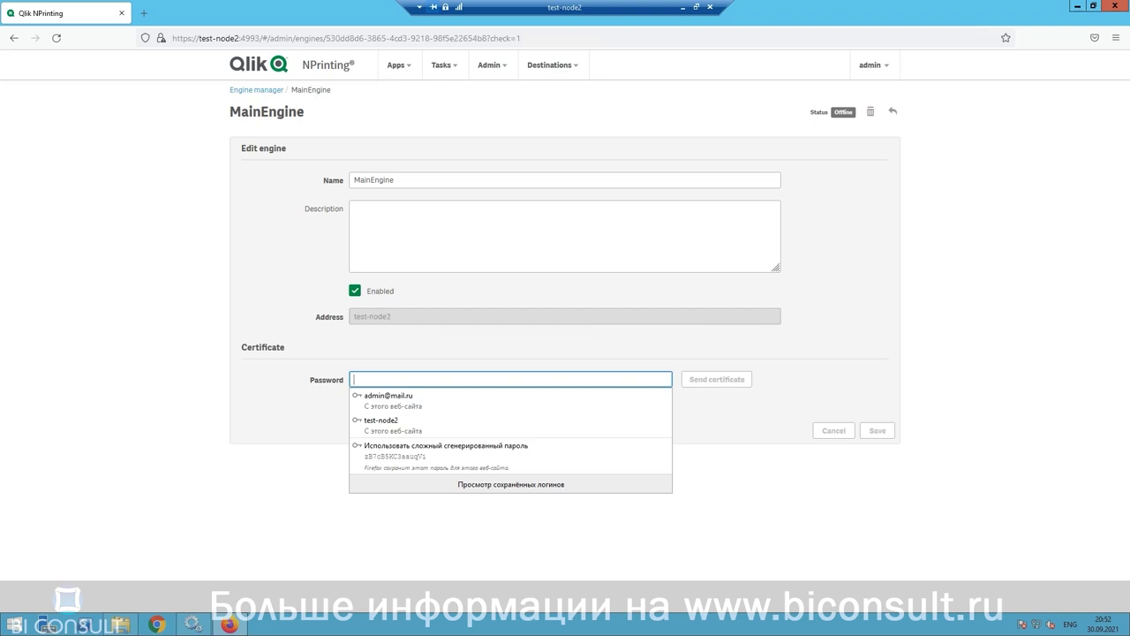
{"action": "right_click", "coordinate": [450, 380]}
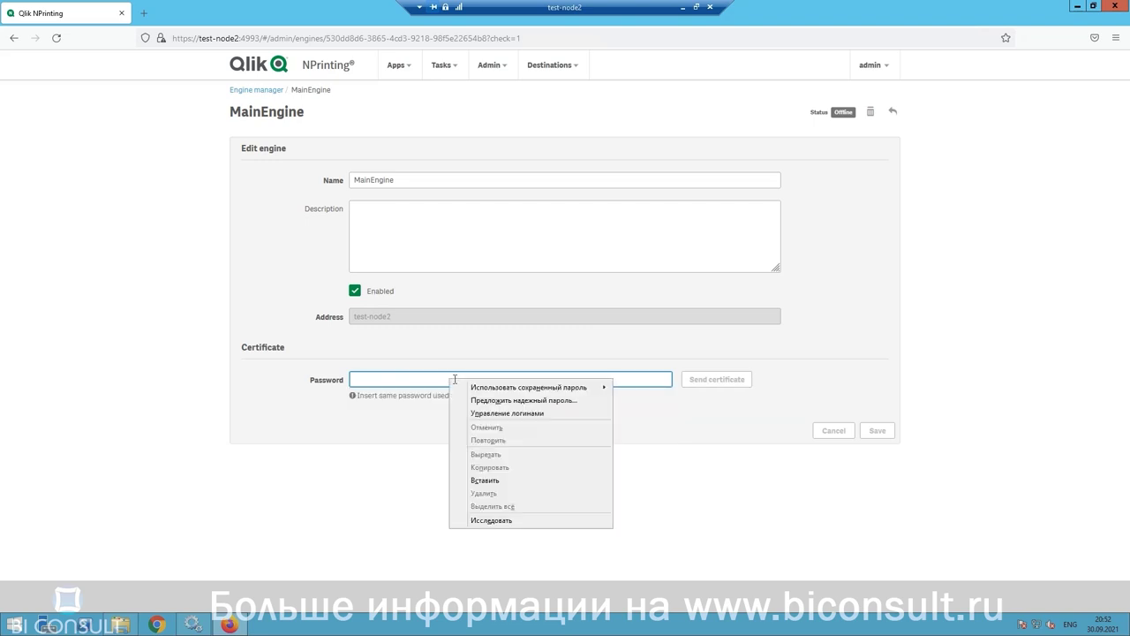
{"action": "left_click", "coordinate": [485, 480]}
{"action": "left_click", "coordinate": [724, 383]}
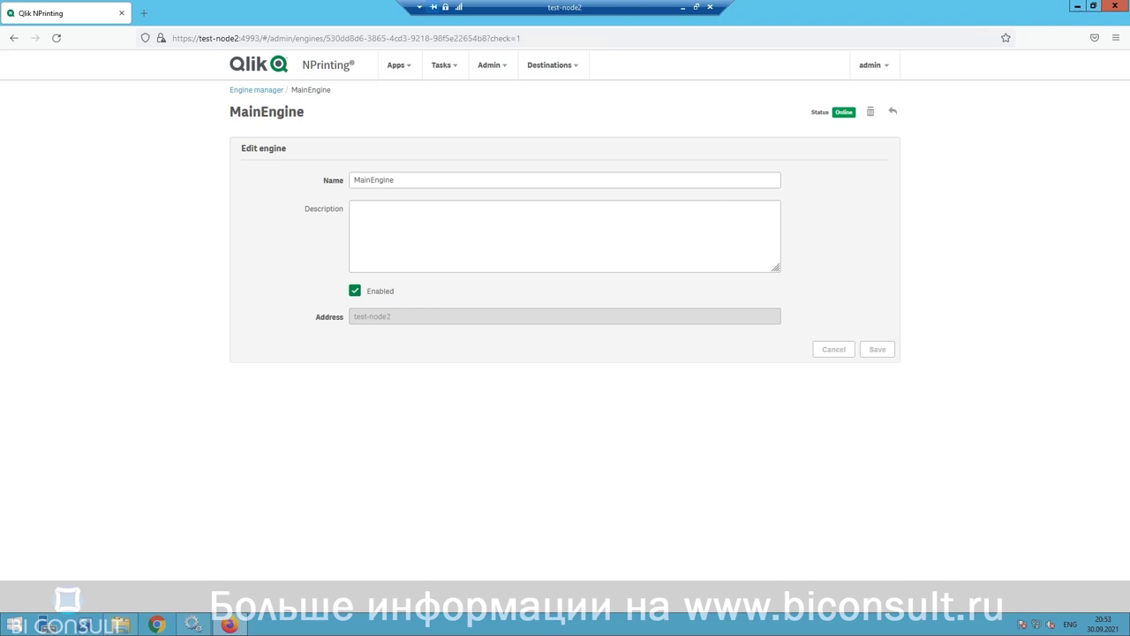
{"action": "left_click", "coordinate": [499, 71]}
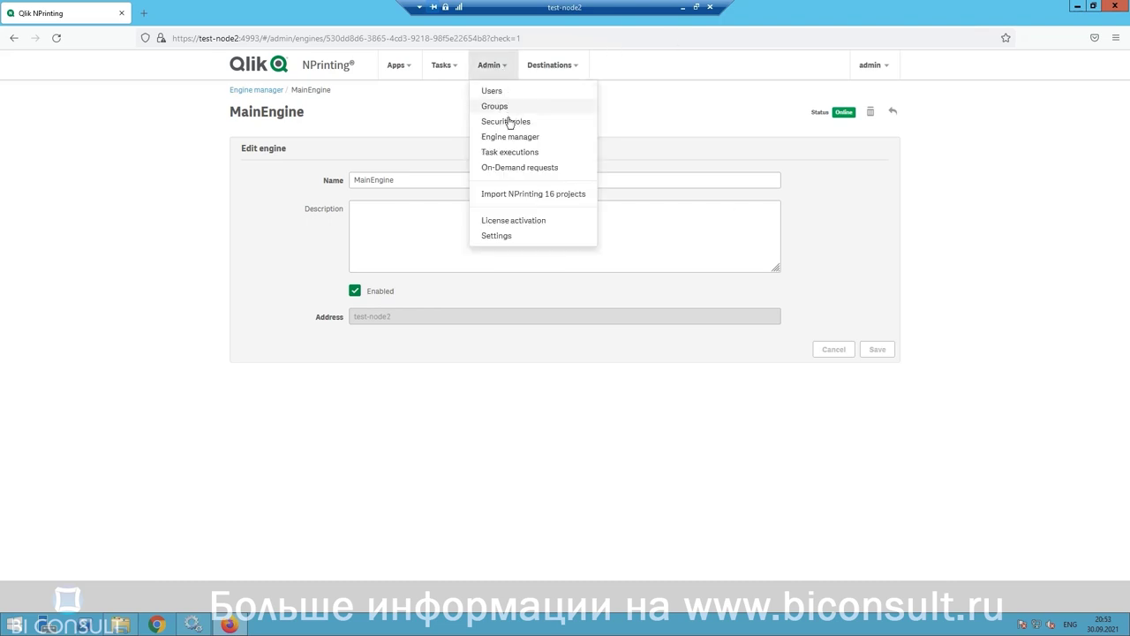
{"action": "left_click", "coordinate": [511, 138]}
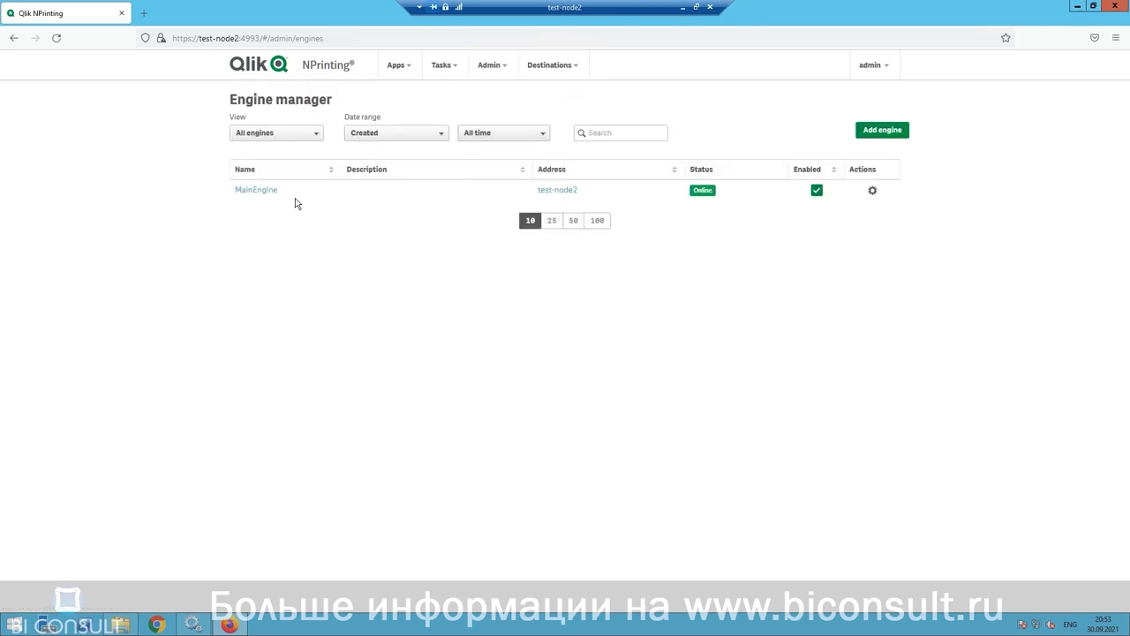